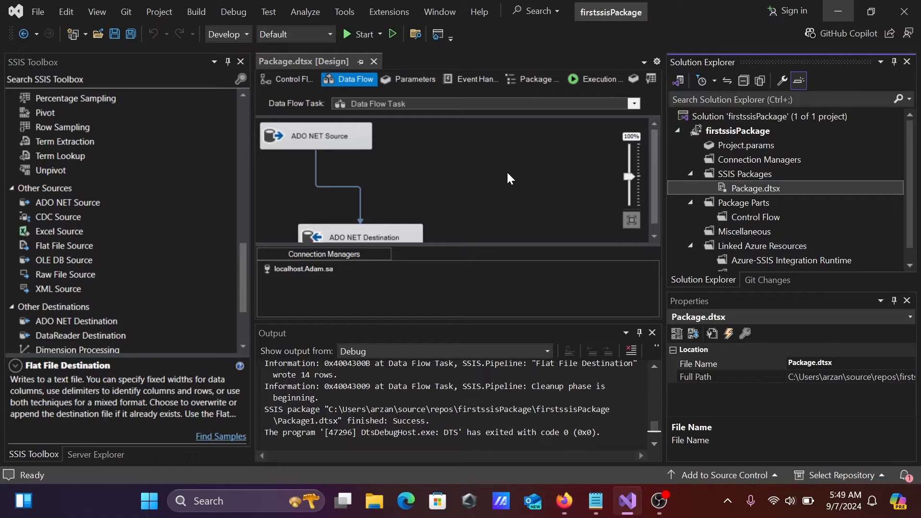
Create a new SSIS package in the firstssisPackage project and rename it flatfile_flatfile.dtsx.
{"action": "right_click", "coordinate": [727, 174]}
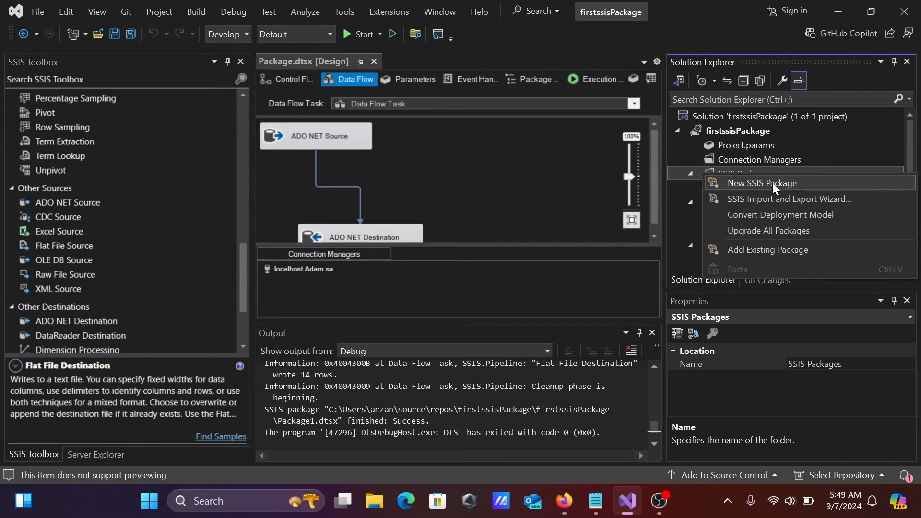
{"action": "left_click", "coordinate": [759, 183]}
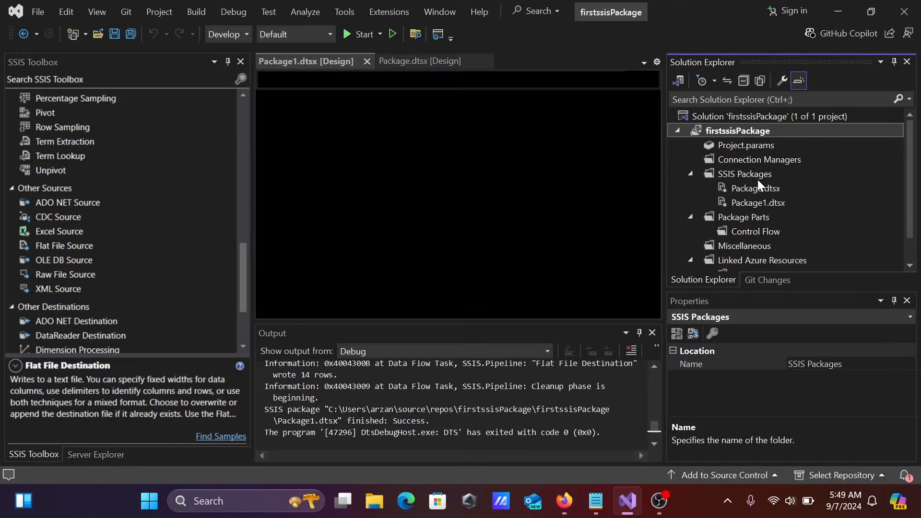
{"action": "right_click", "coordinate": [750, 202]}
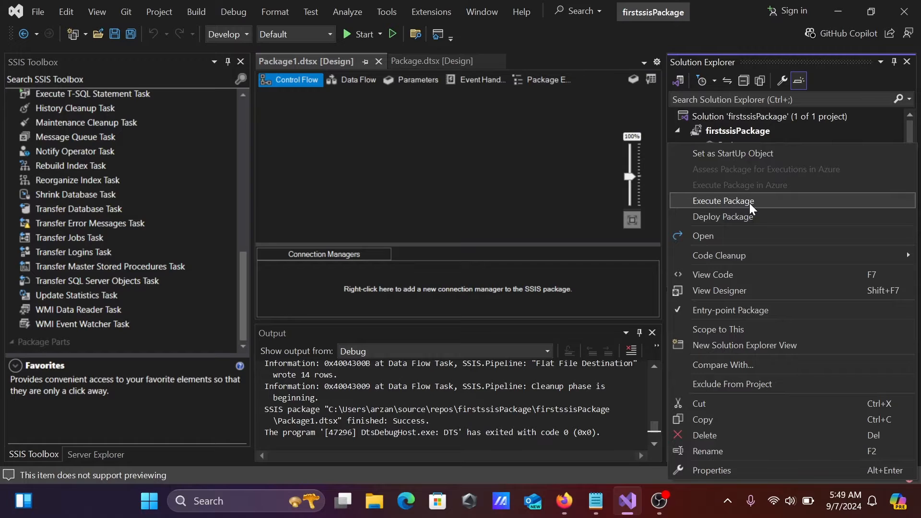
{"action": "left_click", "coordinate": [711, 448]}
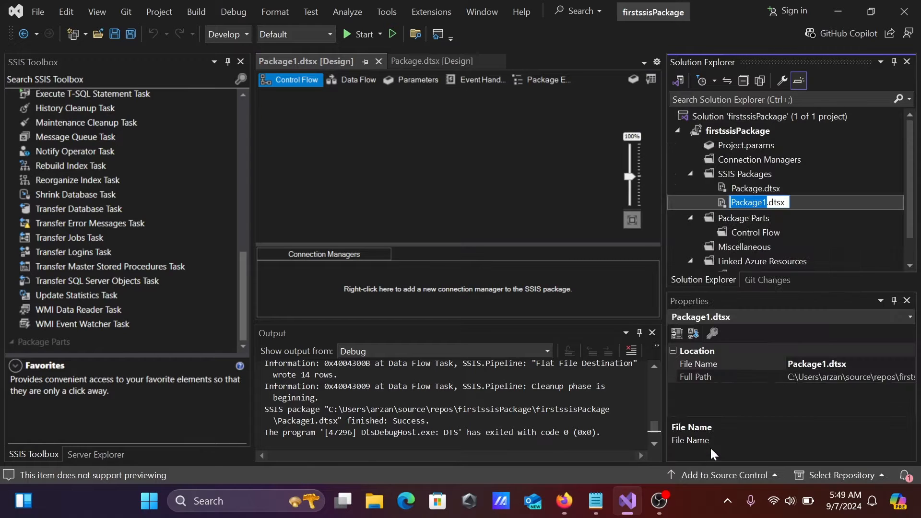
{"action": "type", "text": "flat"}
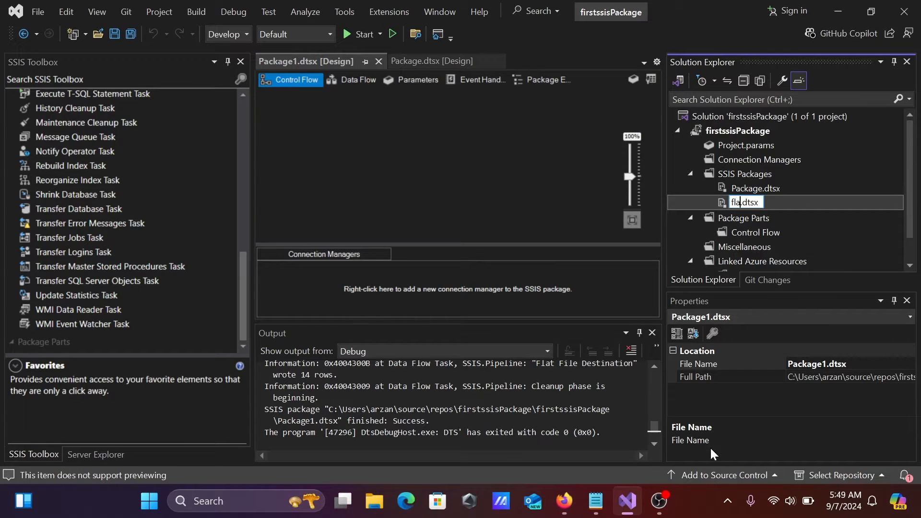
{"action": "type", "text": "file_fi"}
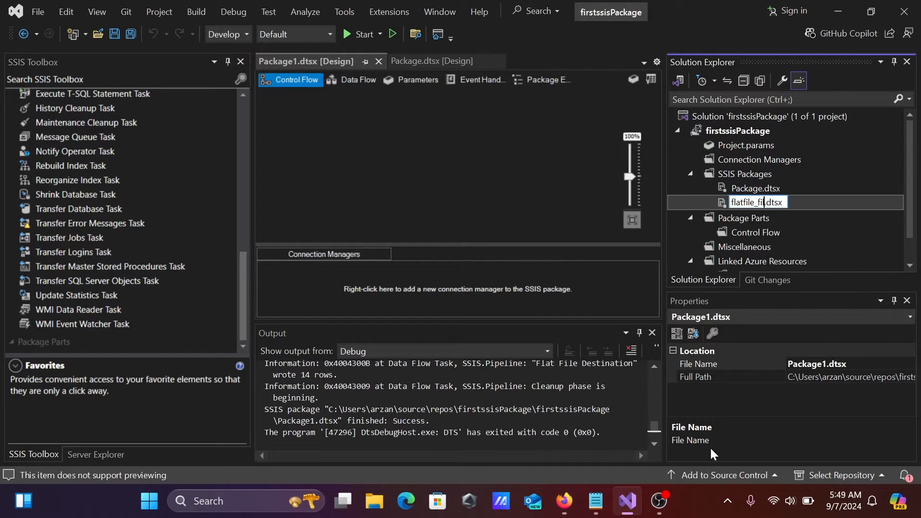
{"action": "key", "text": "BackSpace"}
{"action": "type", "text": "latfile"}
{"action": "key", "text": "Return"}
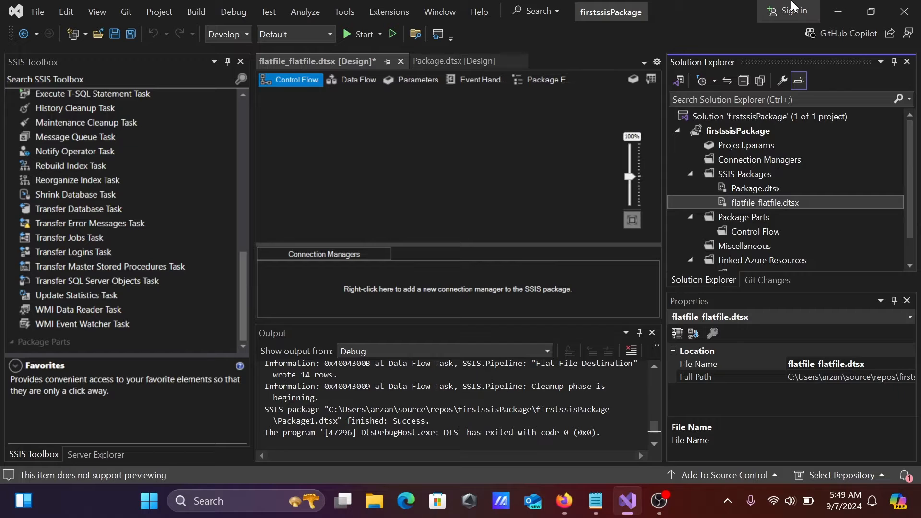
Examine the columns and rows of emp.csv in the desktop's Raw_Data folder, close the file, and return to Visual Studio.
{"action": "left_click", "coordinate": [833, 2]}
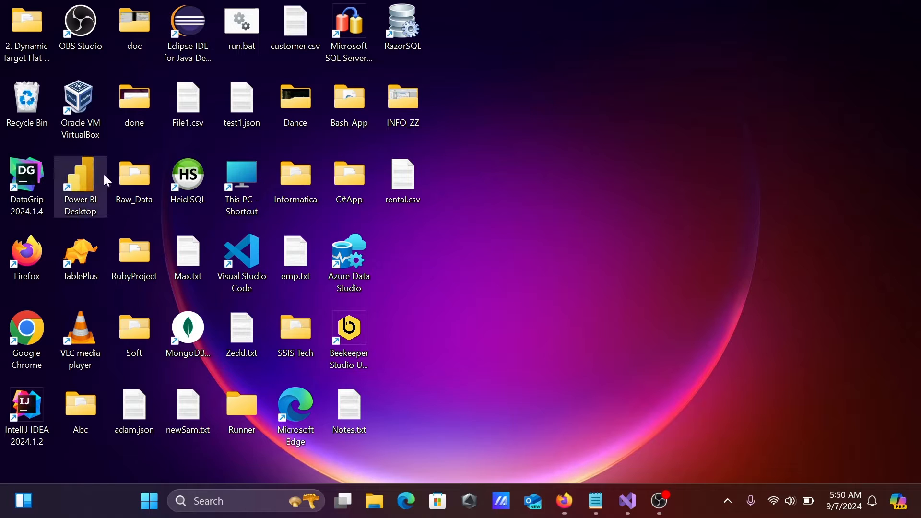
{"action": "double_click", "coordinate": [119, 177]}
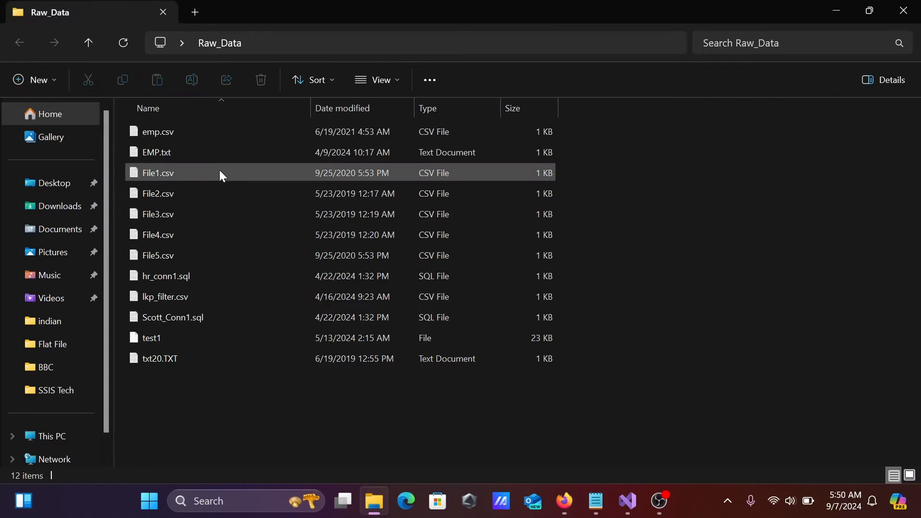
{"action": "double_click", "coordinate": [160, 131]}
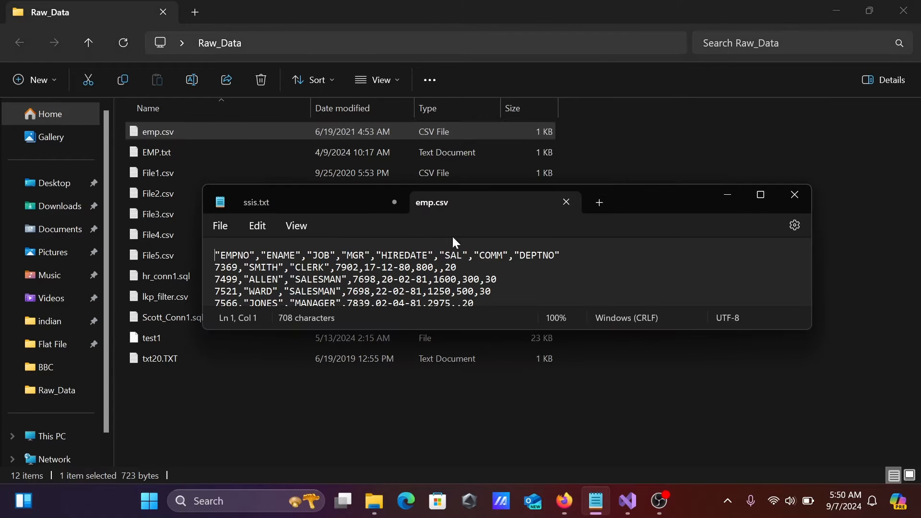
{"action": "left_click", "coordinate": [762, 192]}
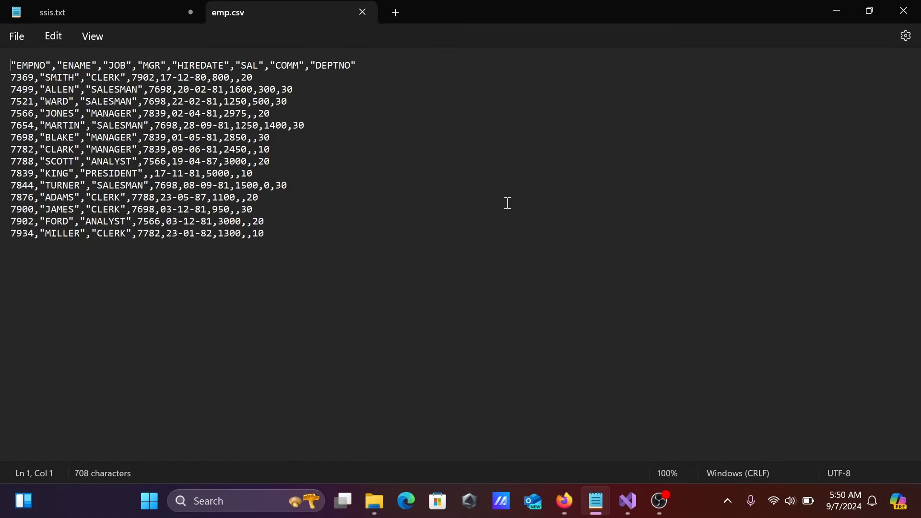
{"action": "left_click", "coordinate": [362, 12]}
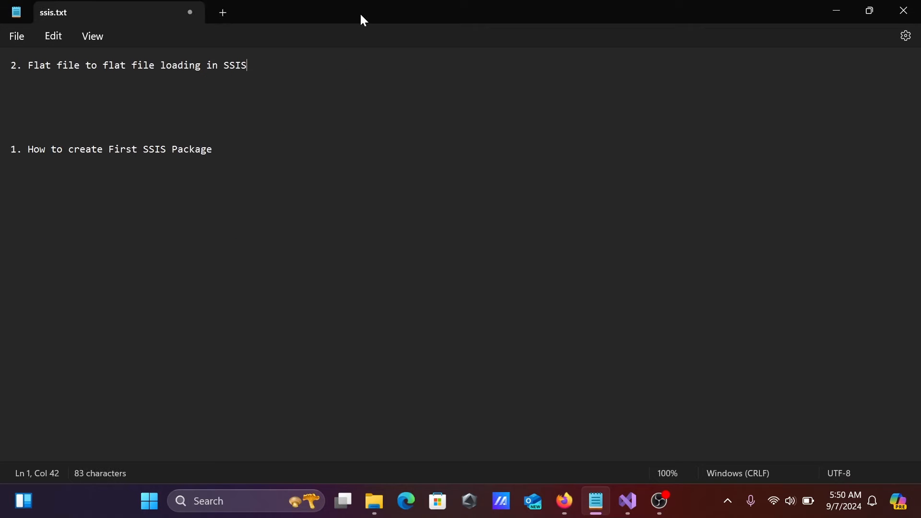
{"action": "left_click", "coordinate": [874, 10]}
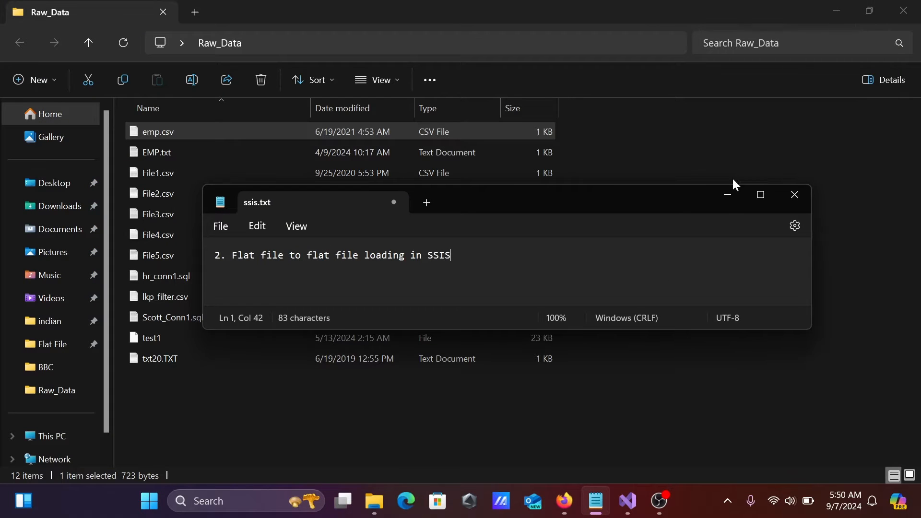
{"action": "left_click", "coordinate": [727, 199]}
{"action": "left_click", "coordinate": [835, 10]}
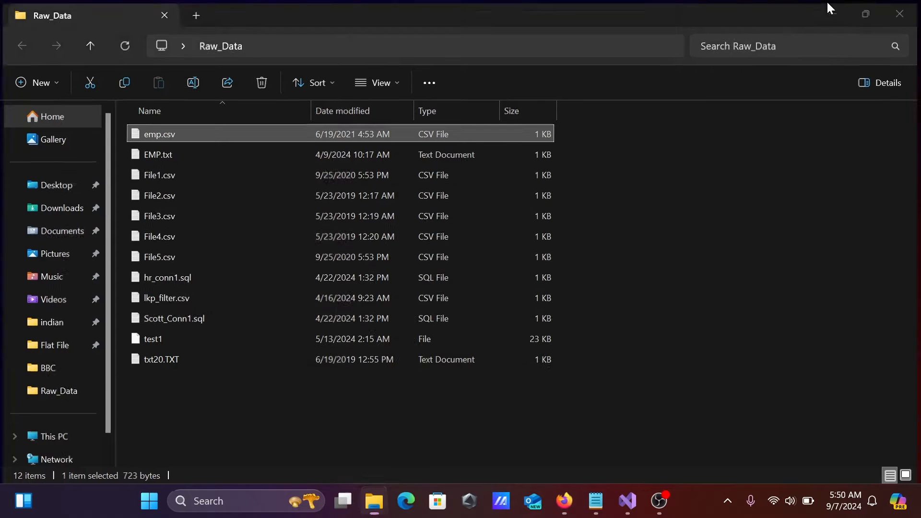
{"action": "left_click", "coordinate": [628, 501]}
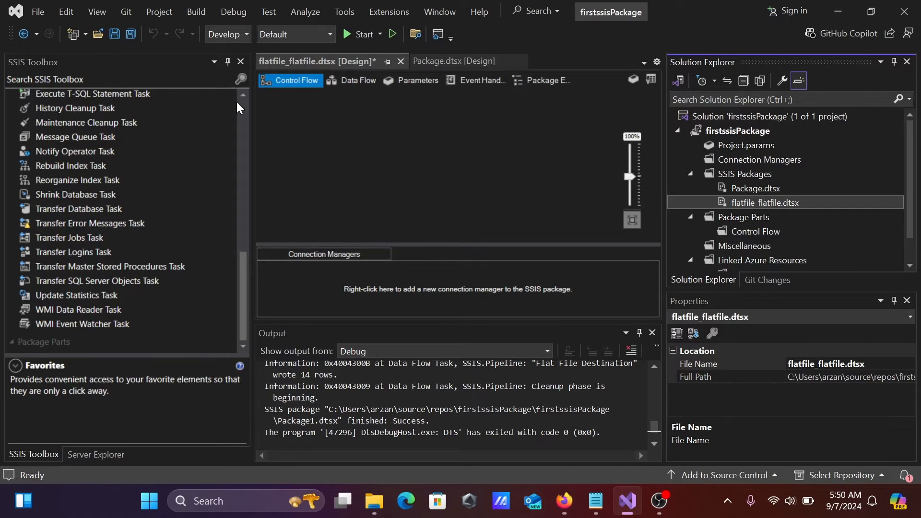
Add a Data Flow Task to the control flow, open its data flow, and close the Output window.
{"action": "left_click_drag", "start_coordinate": [246, 282], "coordinate": [246, 103]}
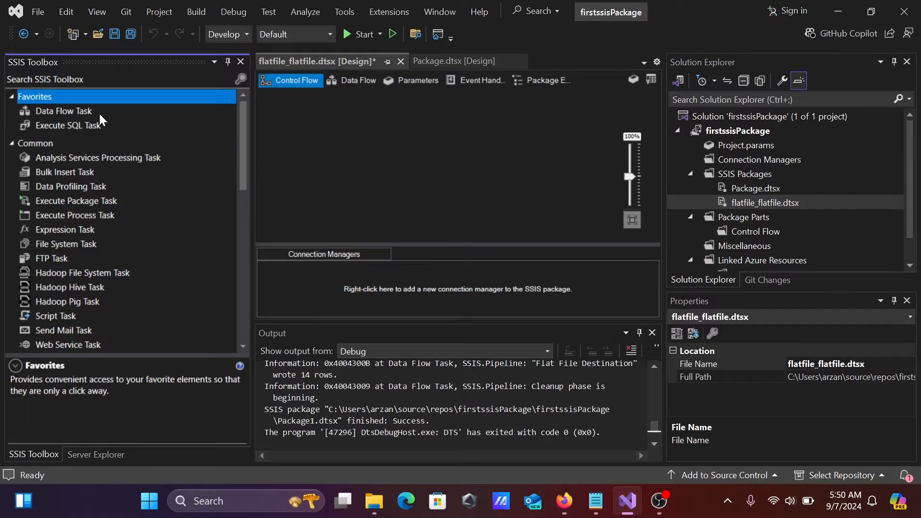
{"action": "left_click_drag", "start_coordinate": [60, 111], "coordinate": [309, 124]}
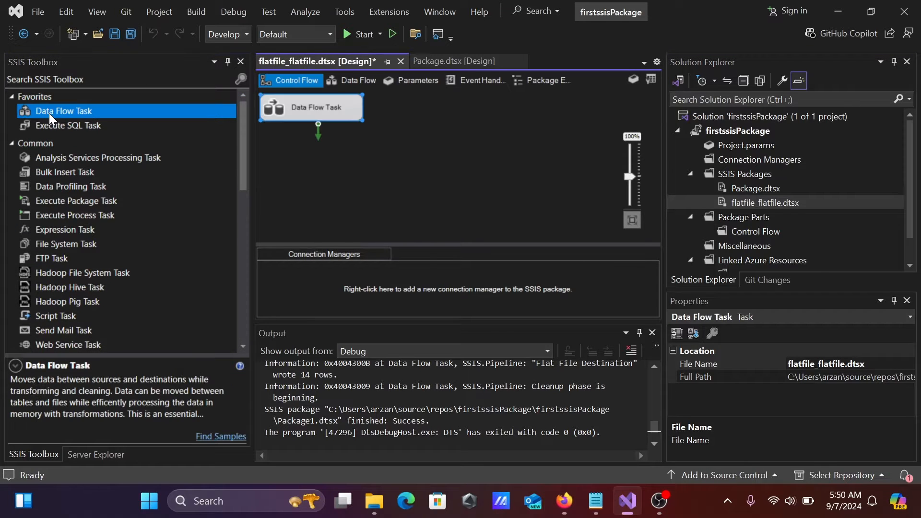
{"action": "double_click", "coordinate": [287, 101]}
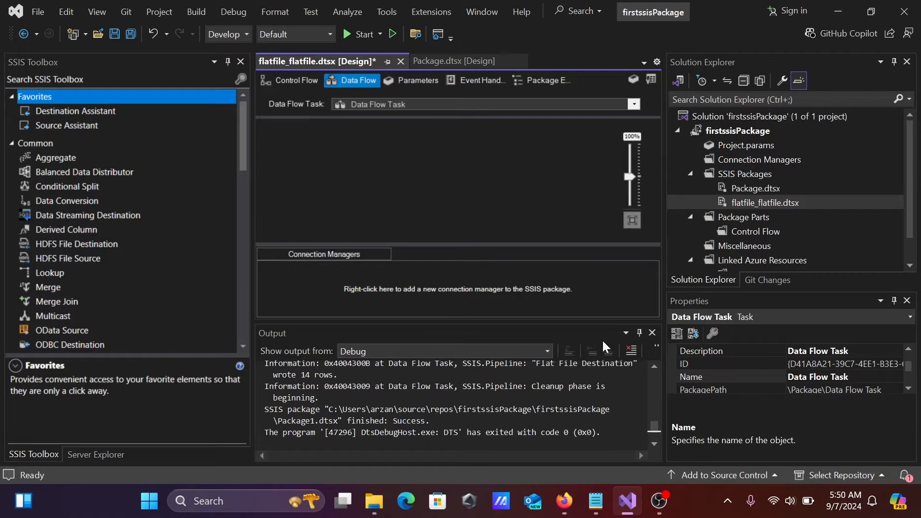
{"action": "left_click", "coordinate": [652, 333]}
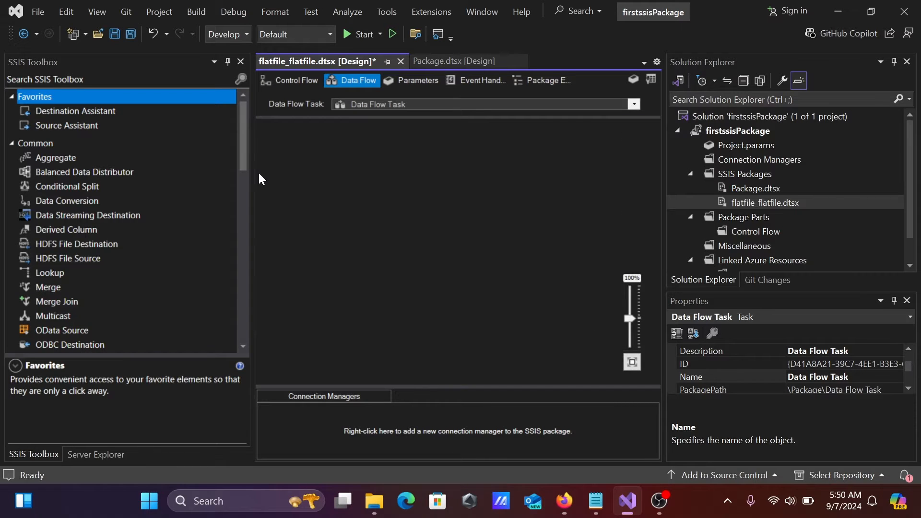
Add a Flat File Source to the data flow and open its editor.
{"action": "left_click_drag", "start_coordinate": [241, 148], "coordinate": [240, 284]}
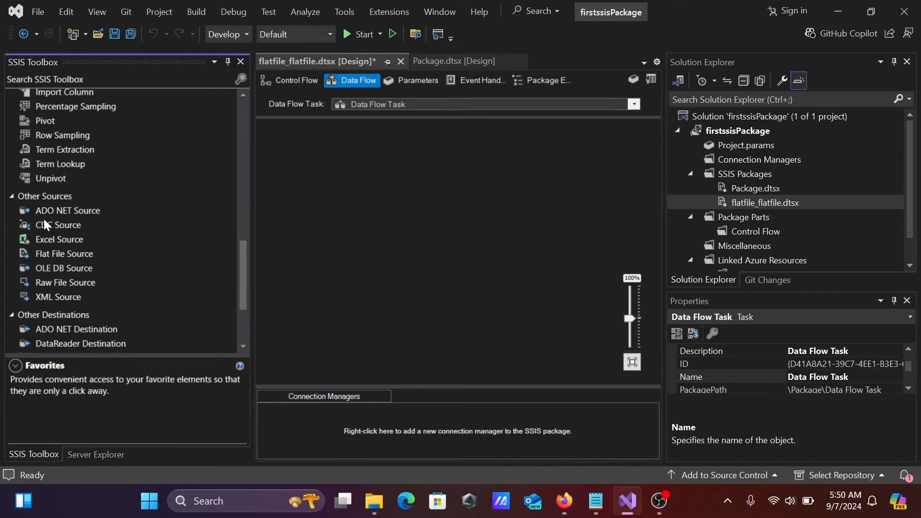
{"action": "double_click", "coordinate": [39, 252]}
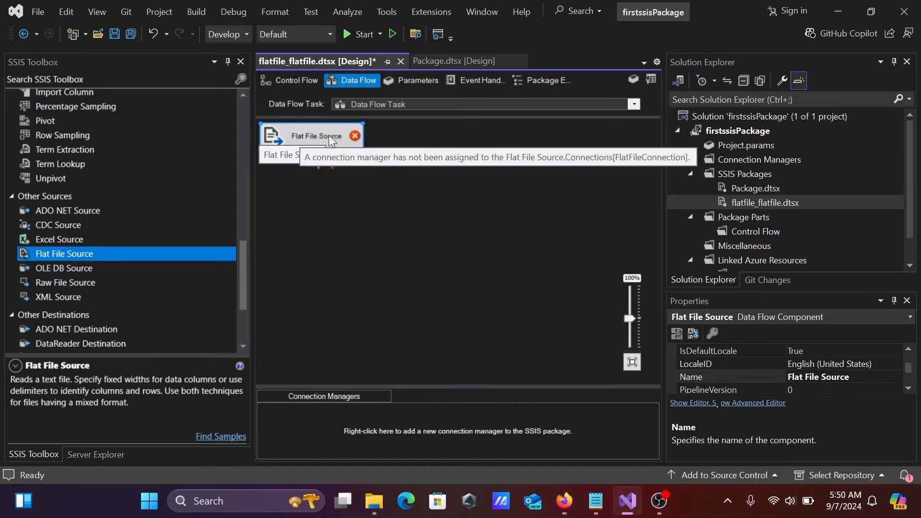
{"action": "double_click", "coordinate": [287, 134]}
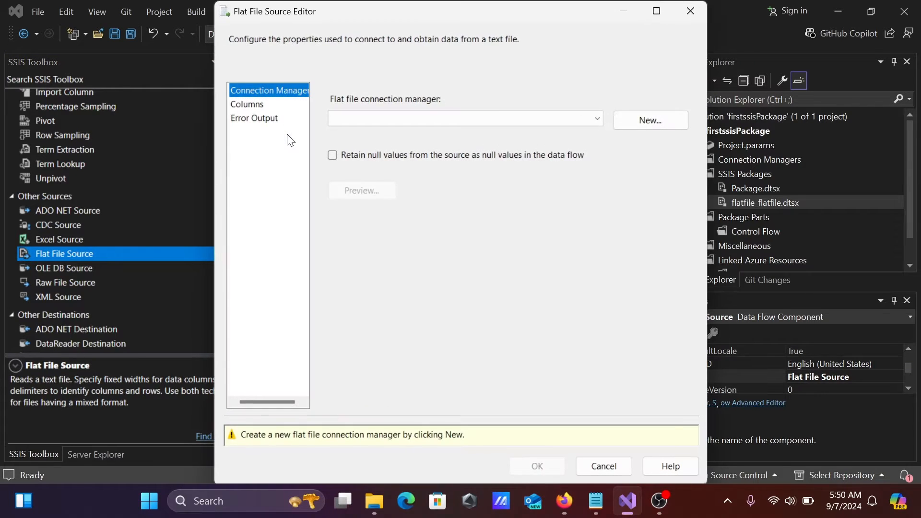
Create a new flat file connection manager for the source, using emp.csv from the desktop's Raw_Data folder.
{"action": "left_click", "coordinate": [641, 125]}
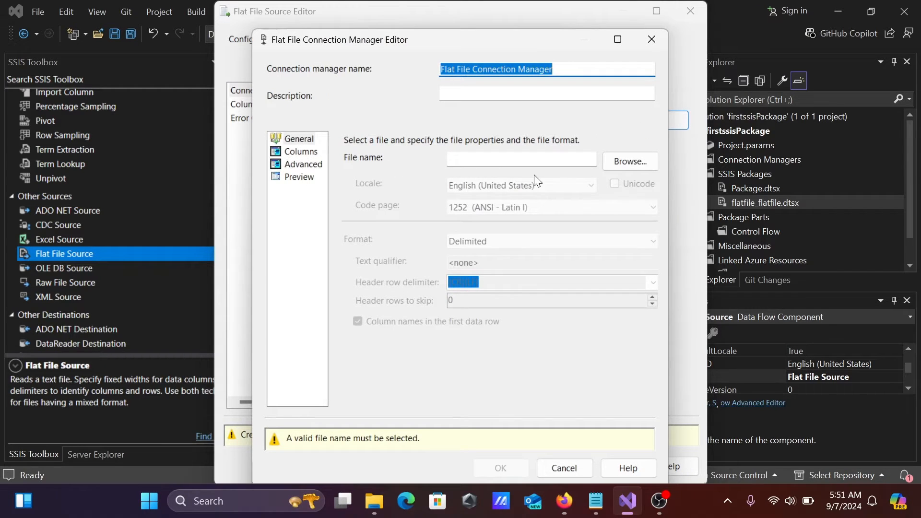
{"action": "left_click", "coordinate": [625, 162]}
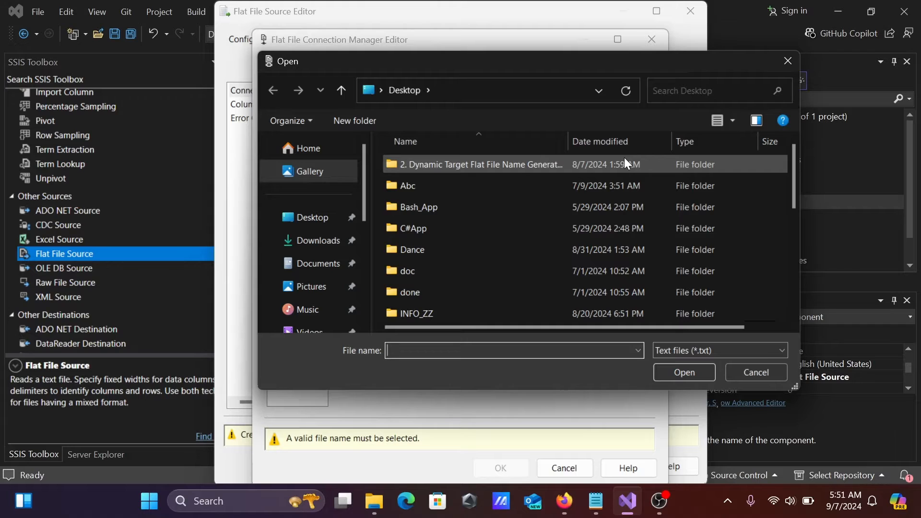
{"action": "left_click", "coordinate": [431, 232]}
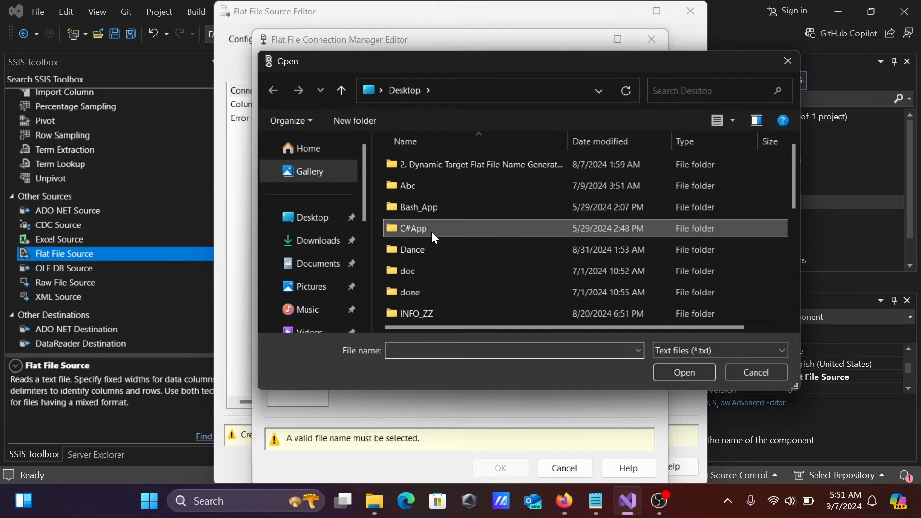
{"action": "scroll", "coordinate": [431, 231], "scroll_direction": "down", "scroll_amount": 5}
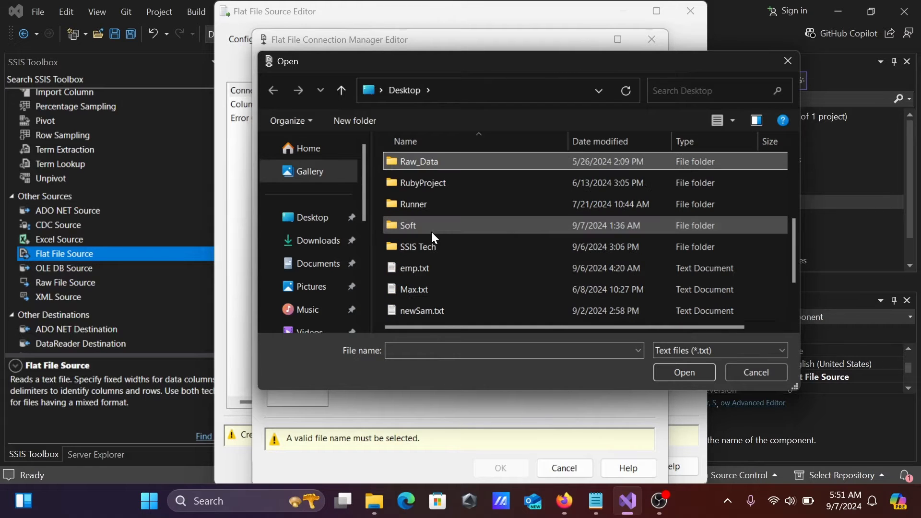
{"action": "double_click", "coordinate": [413, 161]}
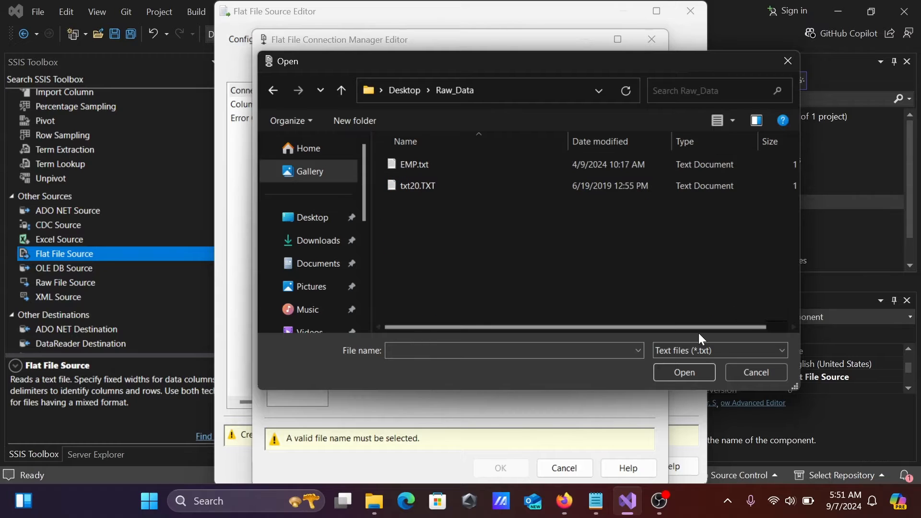
{"action": "left_click", "coordinate": [681, 354]}
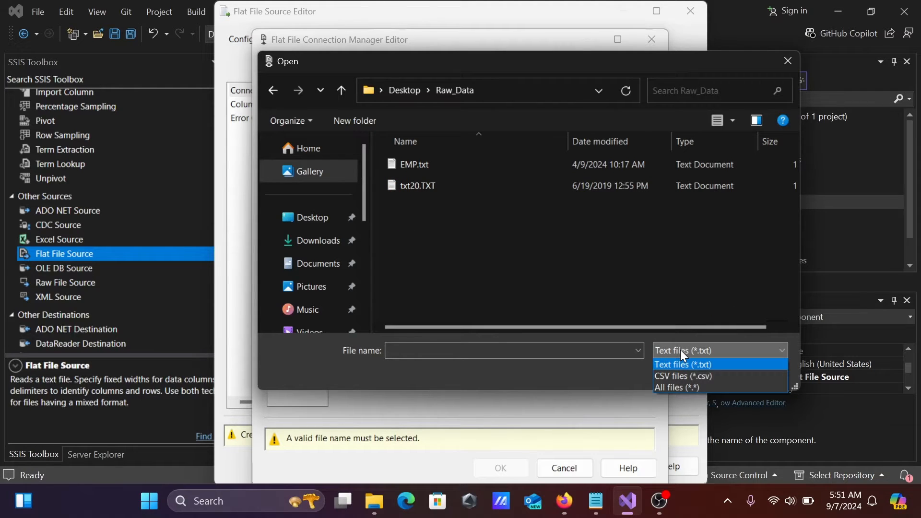
{"action": "left_click", "coordinate": [672, 376]}
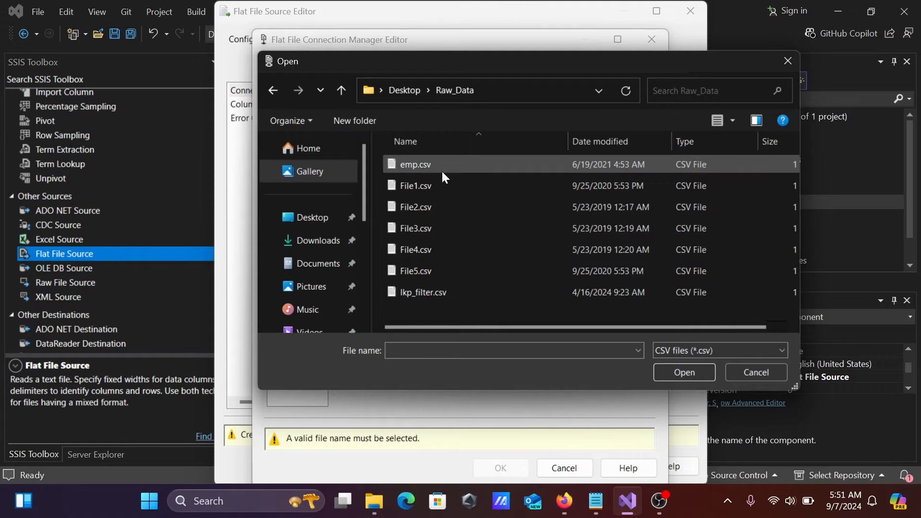
{"action": "left_click", "coordinate": [421, 164]}
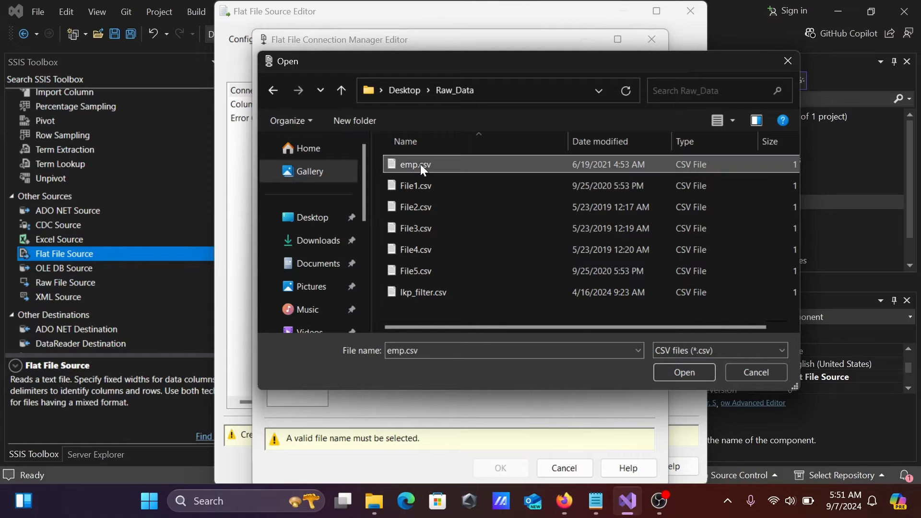
{"action": "left_click", "coordinate": [673, 372]}
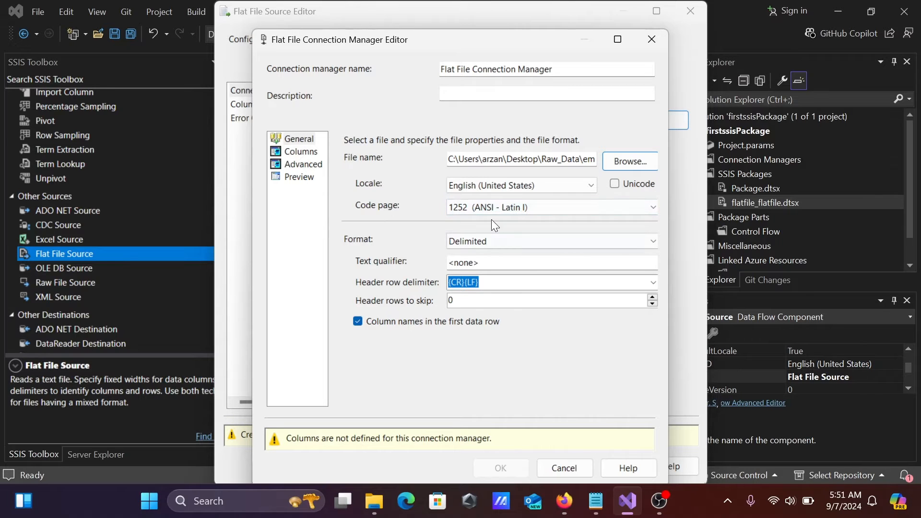
Load the connection manager's column definitions and review its delimiters, sample rows and individual column properties.
{"action": "left_click", "coordinate": [295, 151]}
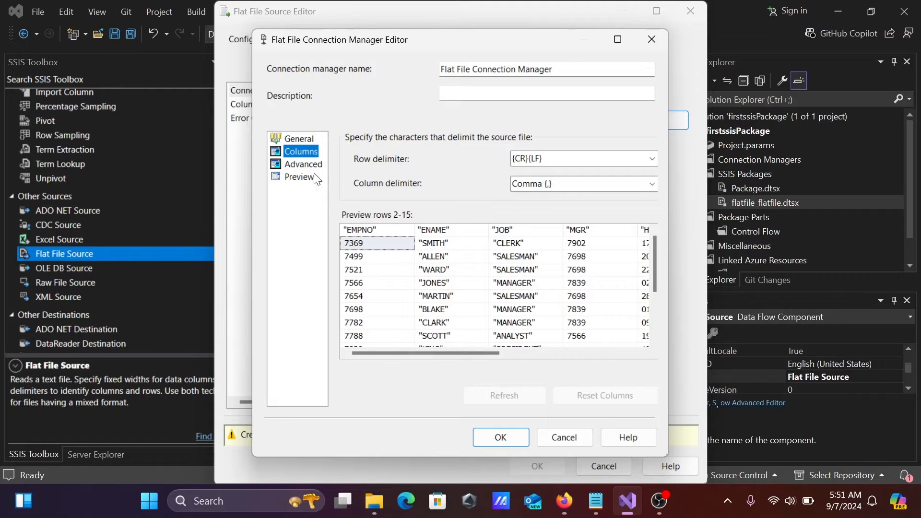
{"action": "left_click", "coordinate": [303, 164]}
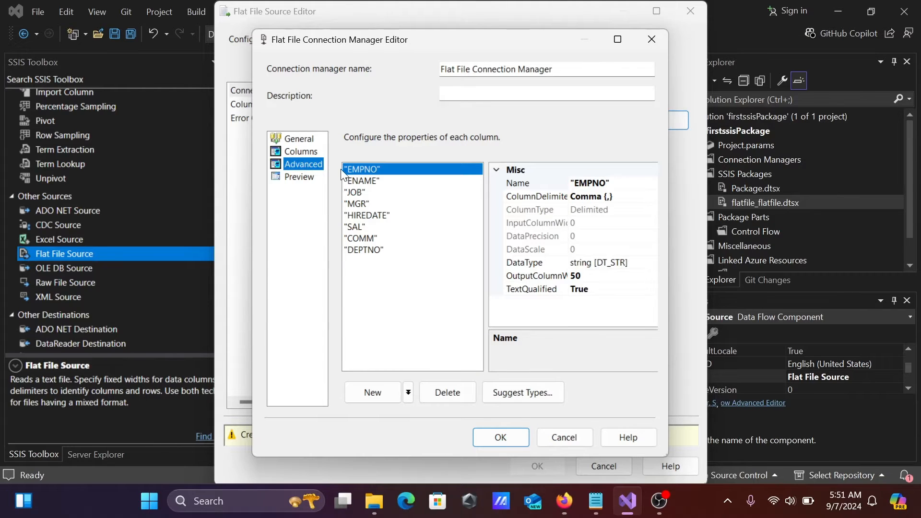
{"action": "left_click", "coordinate": [292, 152]}
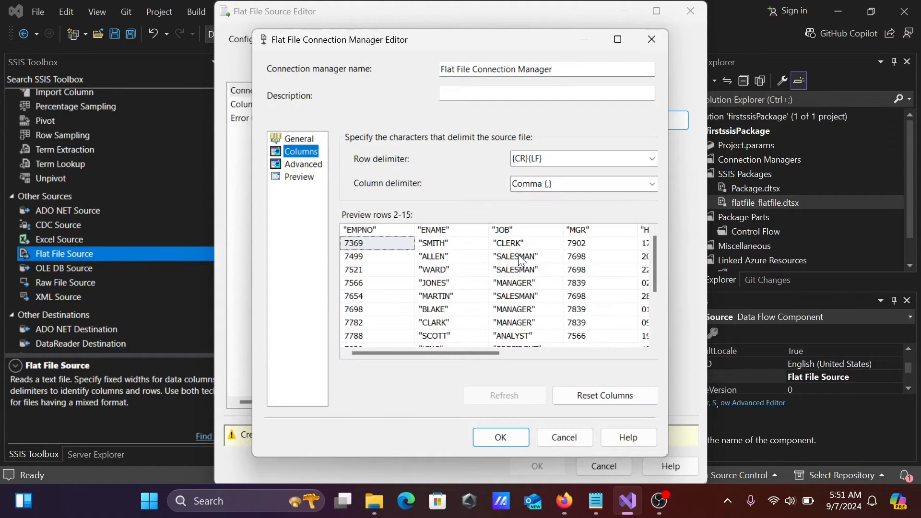
{"action": "left_click_drag", "start_coordinate": [461, 352], "coordinate": [389, 325]}
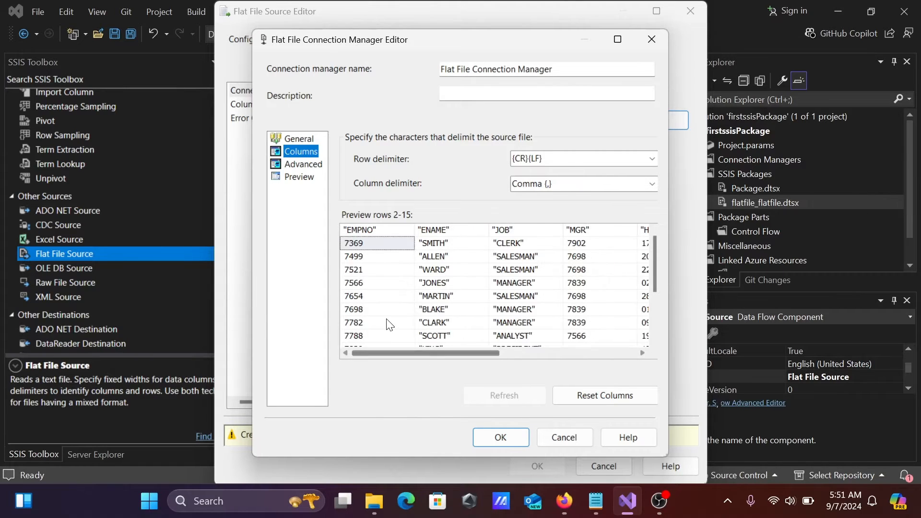
Set the data type of the EMPNO column to numeric [DT_NUMERIC] in the flat file connection manager.
{"action": "left_click", "coordinate": [304, 140]}
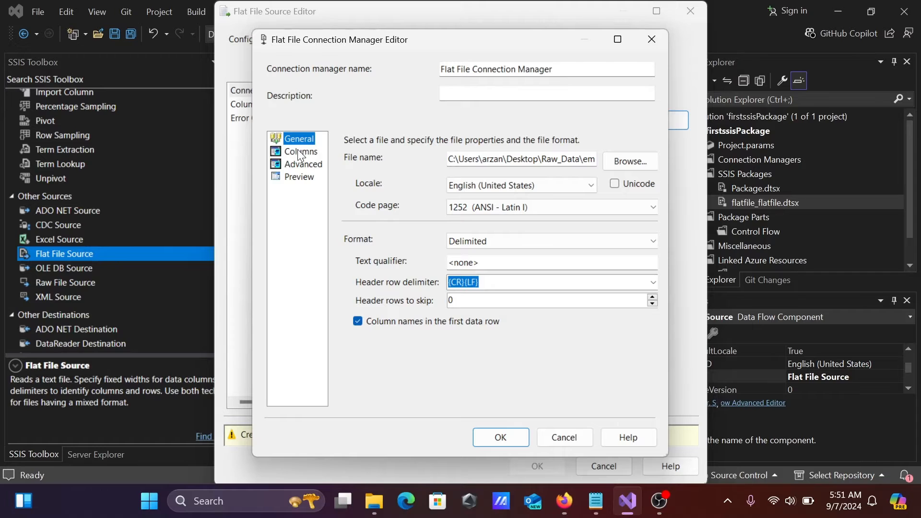
{"action": "left_click", "coordinate": [297, 163]}
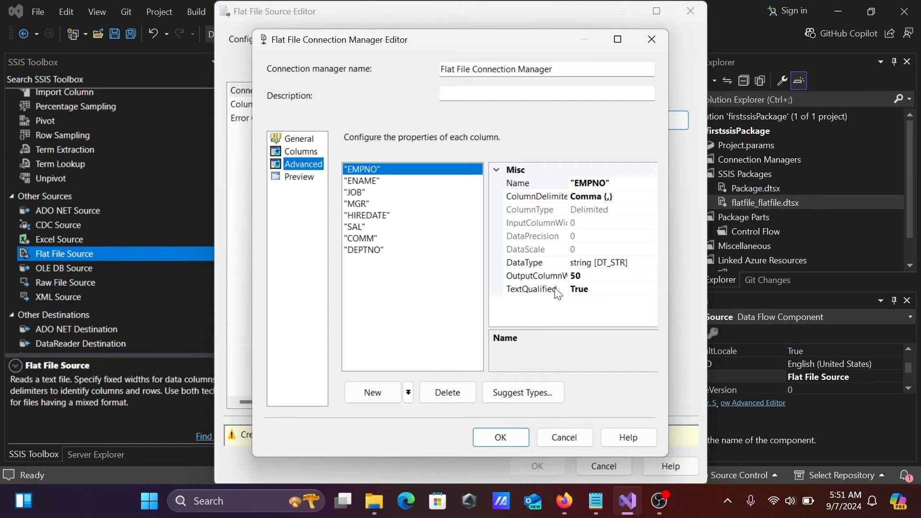
{"action": "left_click", "coordinate": [646, 264]}
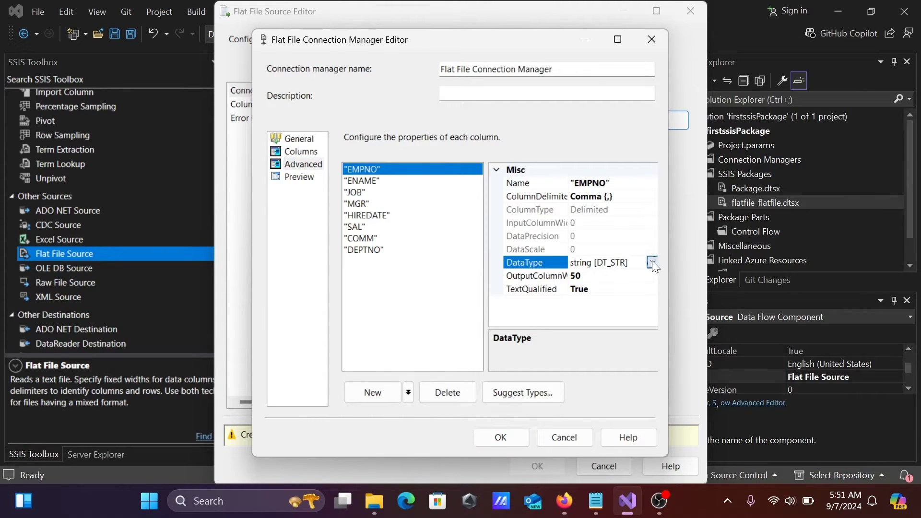
{"action": "left_click", "coordinate": [652, 262]}
{"action": "key", "text": "n"}
{"action": "key", "text": "Return"}
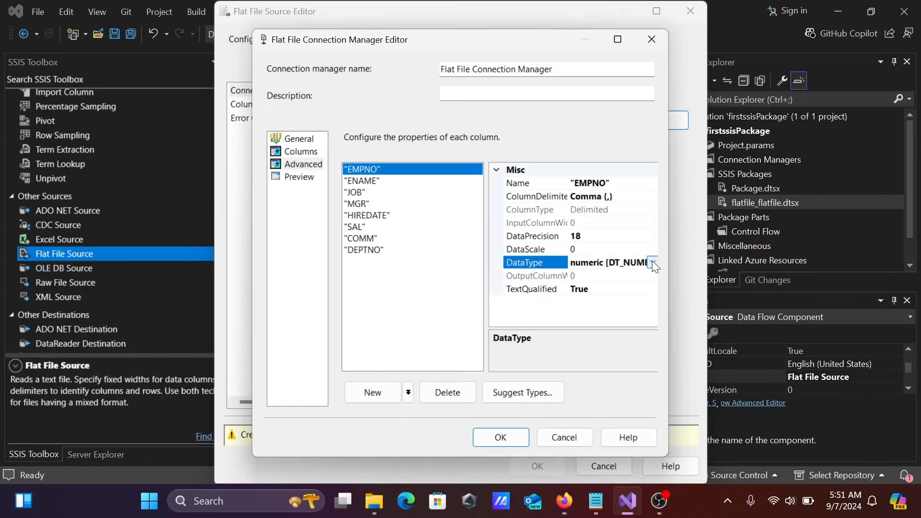
Set the data type of the MGR column to numeric [DT_NUMERIC].
{"action": "left_click", "coordinate": [354, 205]}
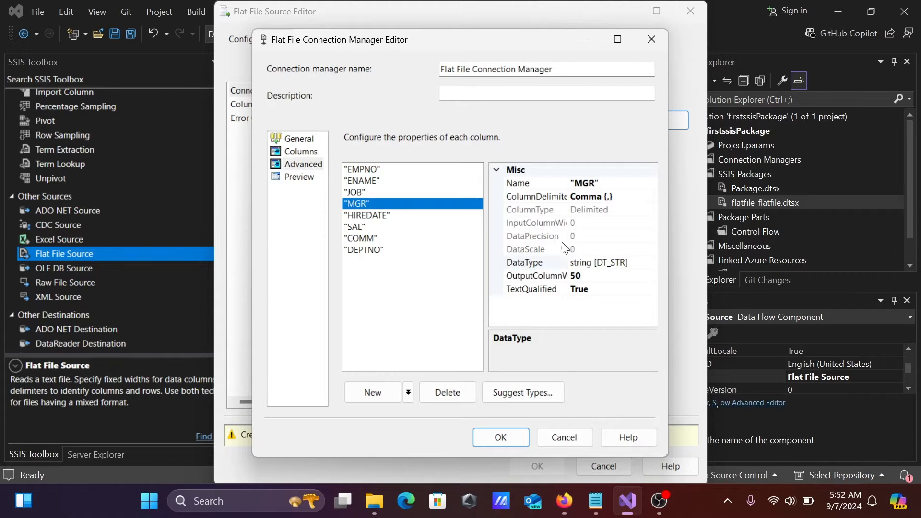
{"action": "left_click", "coordinate": [651, 265]}
{"action": "left_click", "coordinate": [652, 263]}
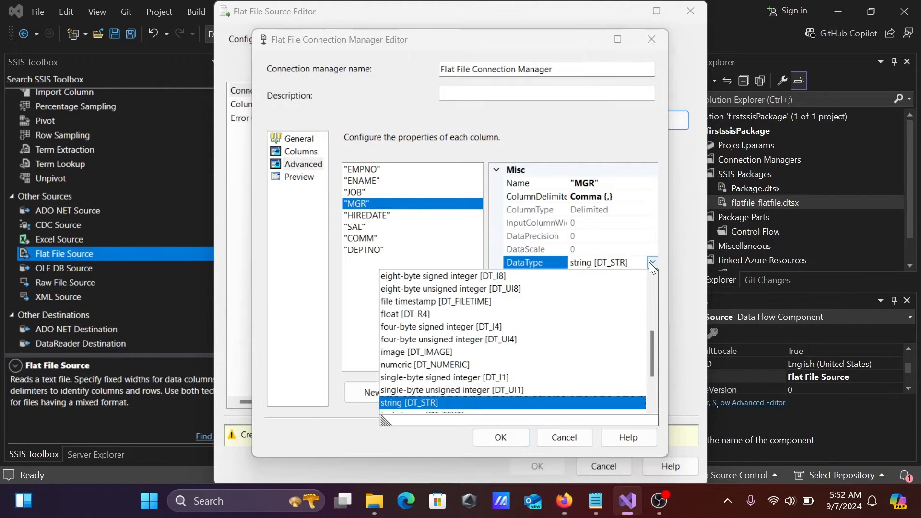
{"action": "key", "text": "Up"}
{"action": "key", "text": "Up"}
{"action": "key", "text": "Up"}
{"action": "key", "text": "Return"}
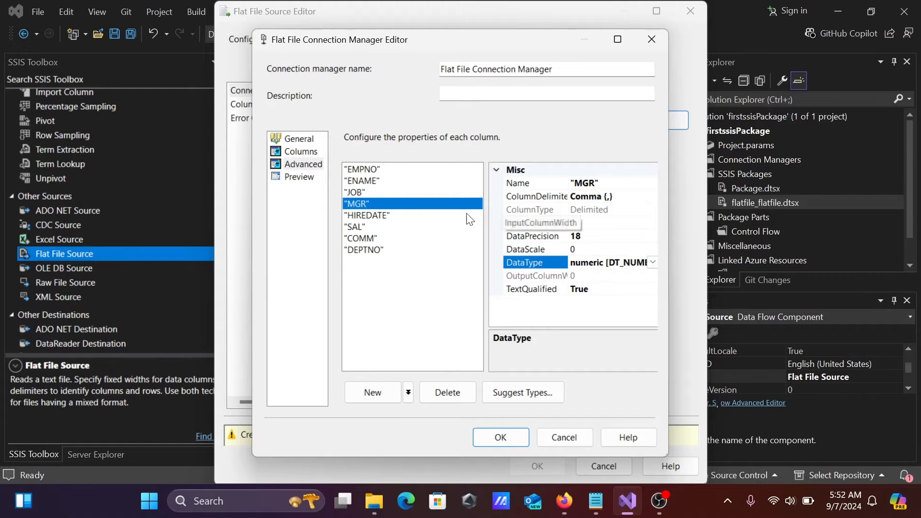
Set the data type of the SAL column to numeric [DT_NUMERIC].
{"action": "left_click", "coordinate": [354, 227]}
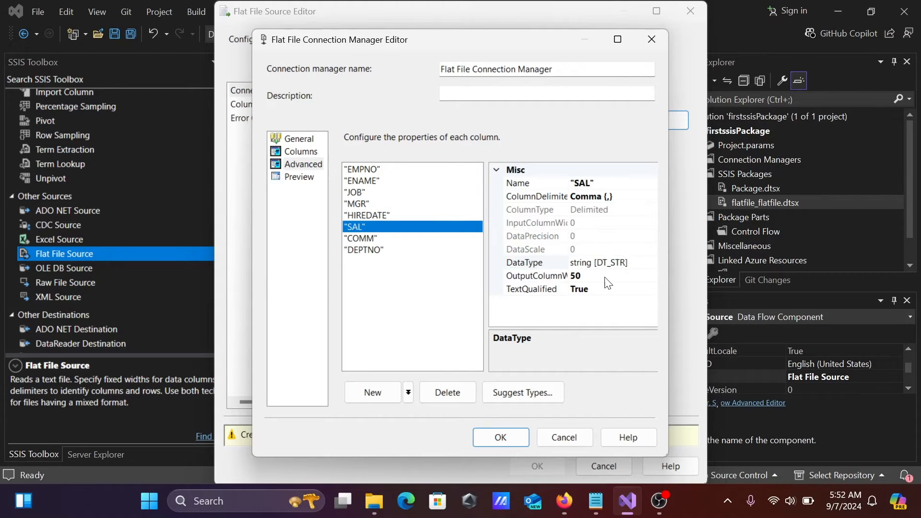
{"action": "left_click", "coordinate": [650, 266]}
{"action": "left_click", "coordinate": [651, 261]}
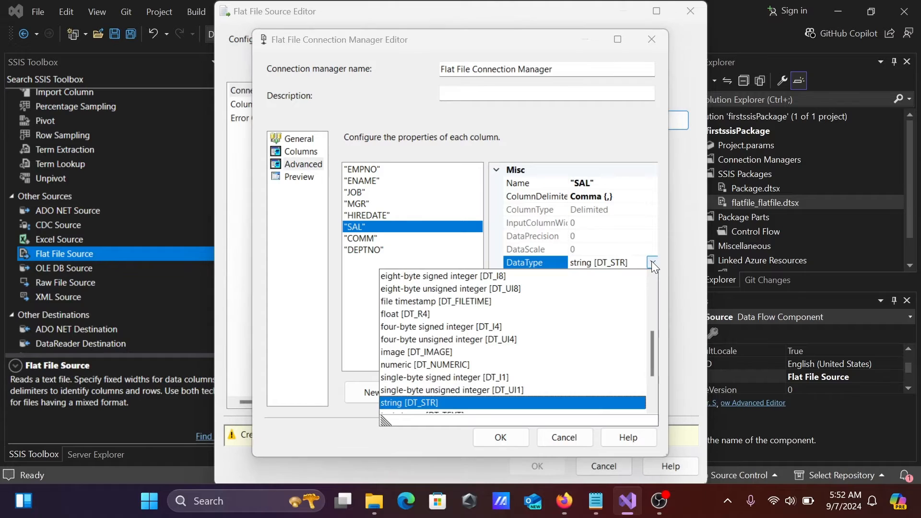
{"action": "key", "text": "Up"}
{"action": "key", "text": "Up"}
{"action": "key", "text": "Up"}
{"action": "key", "text": "Return"}
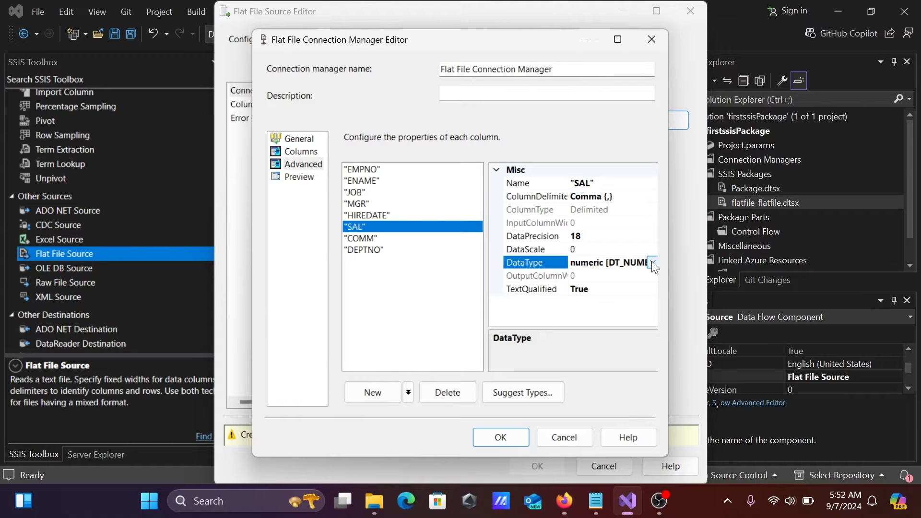
Set the data type of the DEPTNO column to numeric [DT_NUMERIC].
{"action": "left_click", "coordinate": [374, 251]}
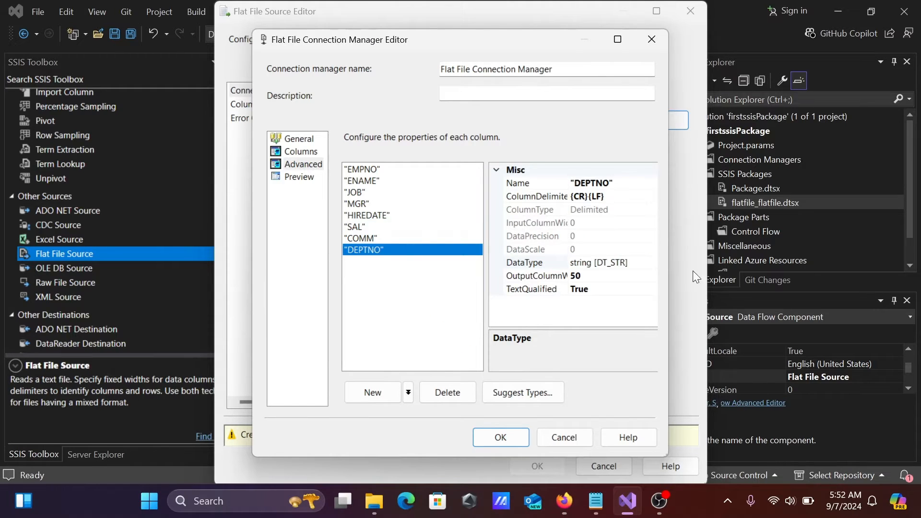
{"action": "left_click", "coordinate": [652, 262]}
{"action": "left_click", "coordinate": [651, 262]}
{"action": "key", "text": "Up"}
{"action": "key", "text": "Up"}
{"action": "key", "text": "Up"}
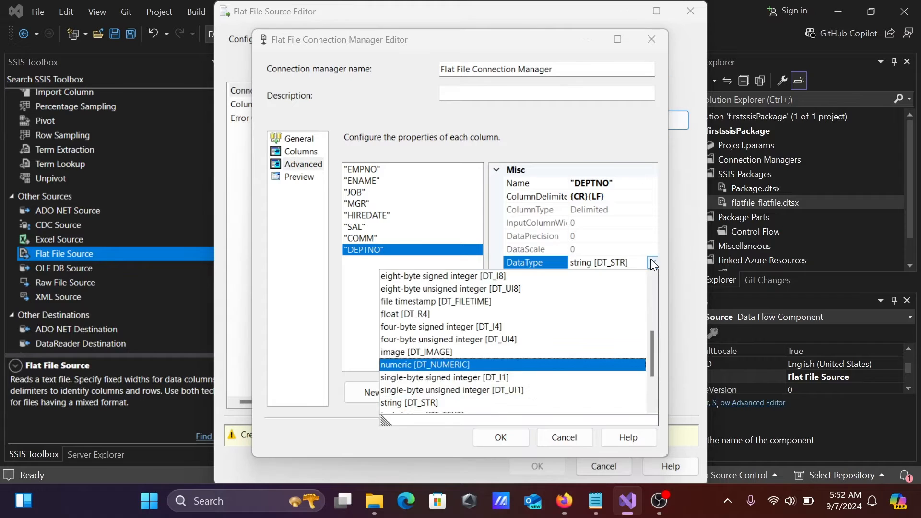
{"action": "key", "text": "Return"}
Set the data type of the COMM column to decimal [DT_DECIMAL].
{"action": "left_click", "coordinate": [370, 238]}
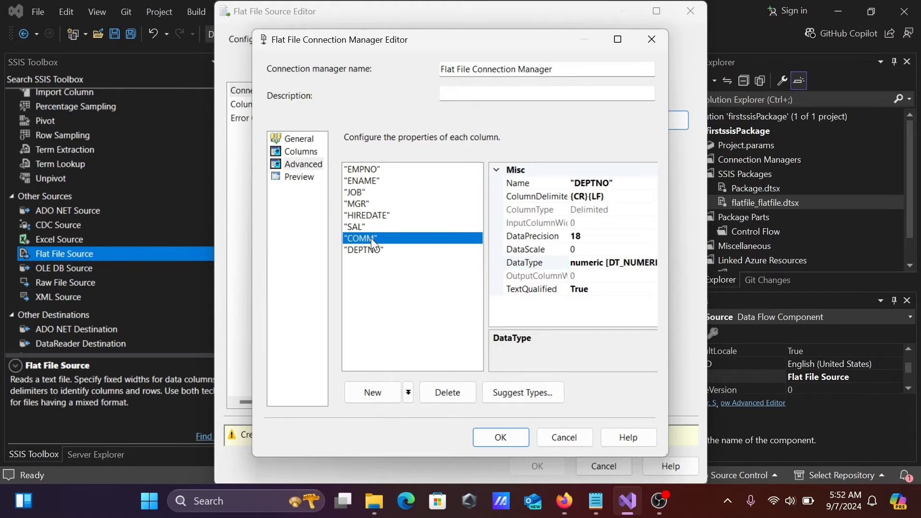
{"action": "left_click", "coordinate": [652, 262]}
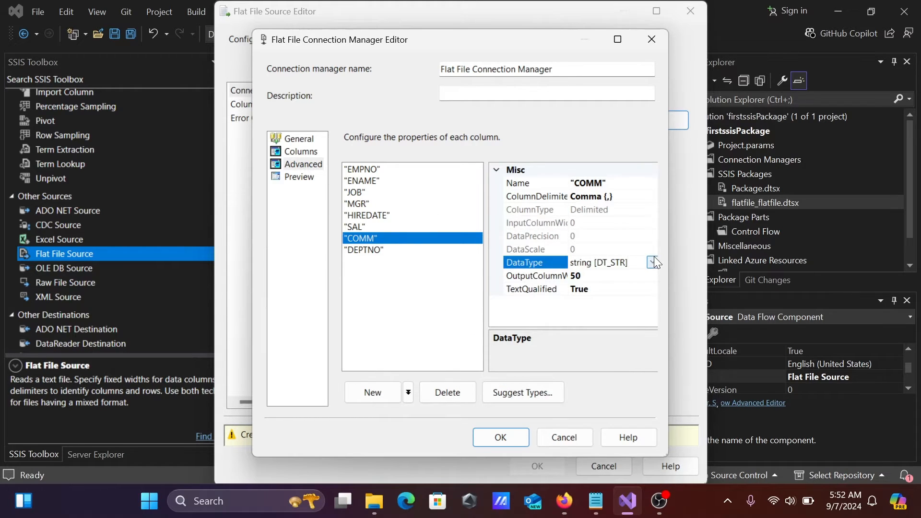
{"action": "left_click", "coordinate": [652, 261]}
{"action": "key", "text": "Up"}
{"action": "key", "text": "Up"}
{"action": "key", "text": "Up"}
{"action": "key", "text": "Up"}
{"action": "key", "text": "Up"}
{"action": "key", "text": "Up"}
{"action": "key", "text": "Up"}
{"action": "key", "text": "Up"}
{"action": "key", "text": "Up"}
{"action": "key", "text": "Up"}
{"action": "key", "text": "Up"}
{"action": "key", "text": "Up"}
{"action": "key", "text": "Up"}
{"action": "key", "text": "Up"}
{"action": "key", "text": "Up"}
{"action": "key", "text": "Up"}
{"action": "key", "text": "Up"}
{"action": "key", "text": "Up"}
{"action": "key", "text": "Up"}
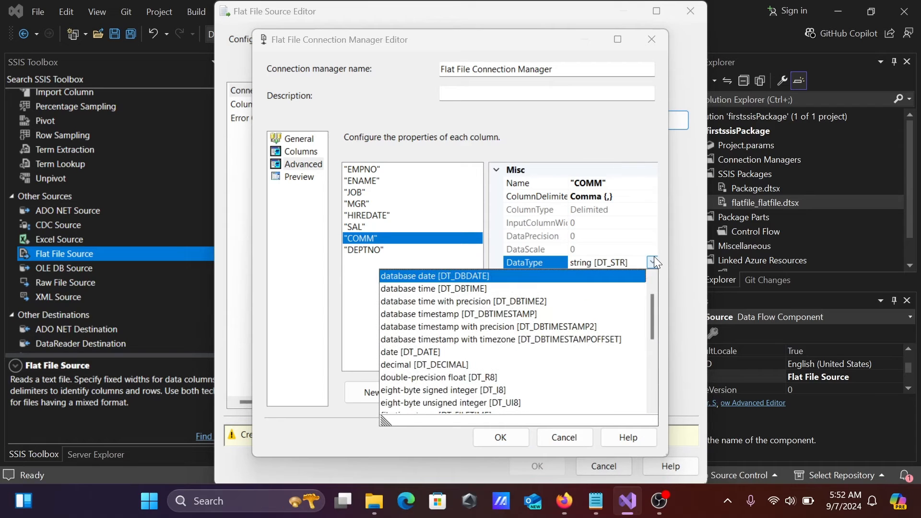
{"action": "left_click", "coordinate": [451, 364]}
Set the data type of the HIREDATE column to date [DT_DATE].
{"action": "left_click", "coordinate": [365, 217]}
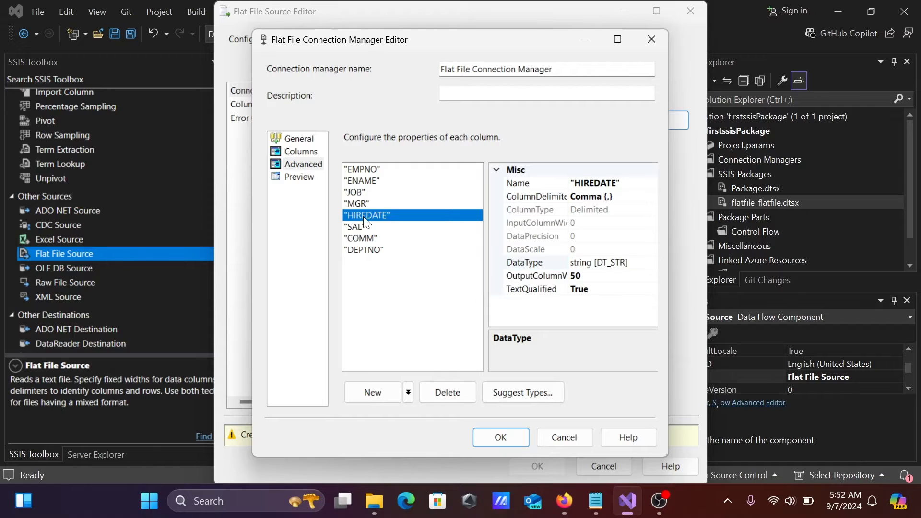
{"action": "left_click", "coordinate": [652, 263]}
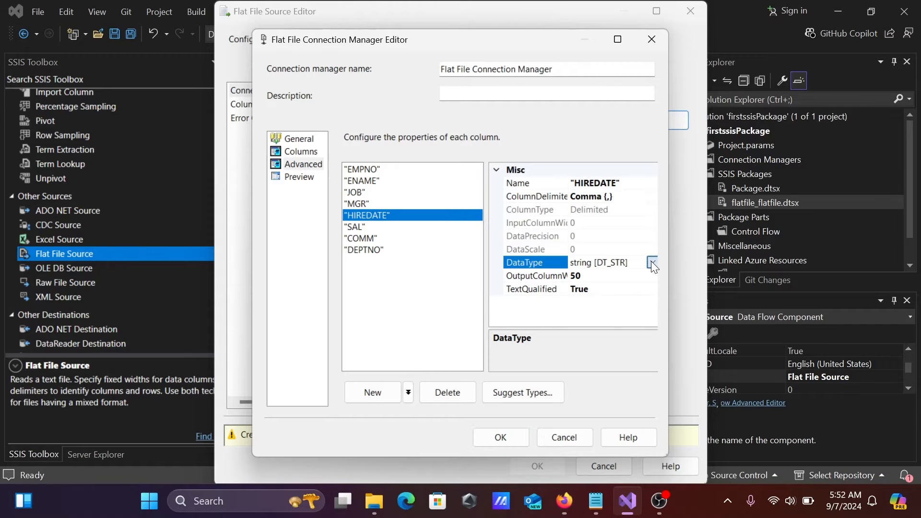
{"action": "left_click", "coordinate": [652, 263]}
{"action": "key", "text": "d"}
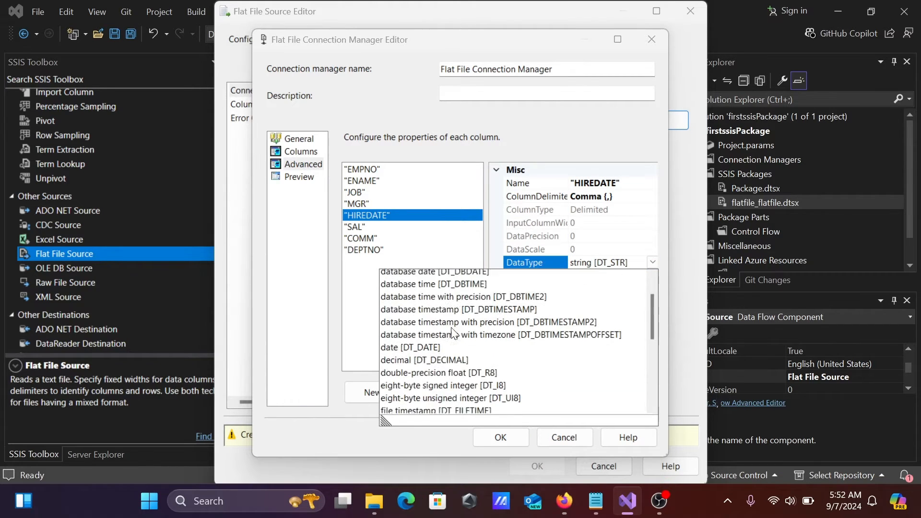
{"action": "left_click", "coordinate": [399, 357]}
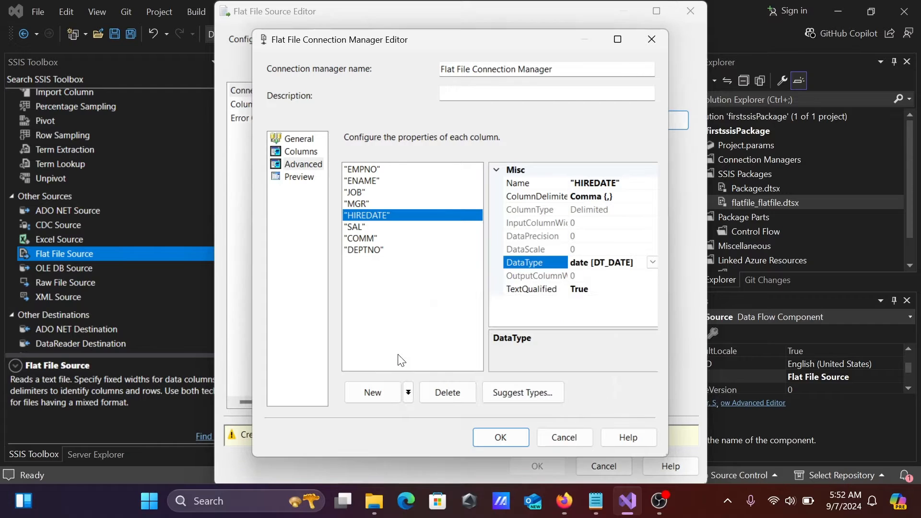
Review the EMPNO, JOB and ENAME column properties and the data preview, and save the flat file connection manager.
{"action": "left_click", "coordinate": [357, 170]}
{"action": "left_click", "coordinate": [359, 192]}
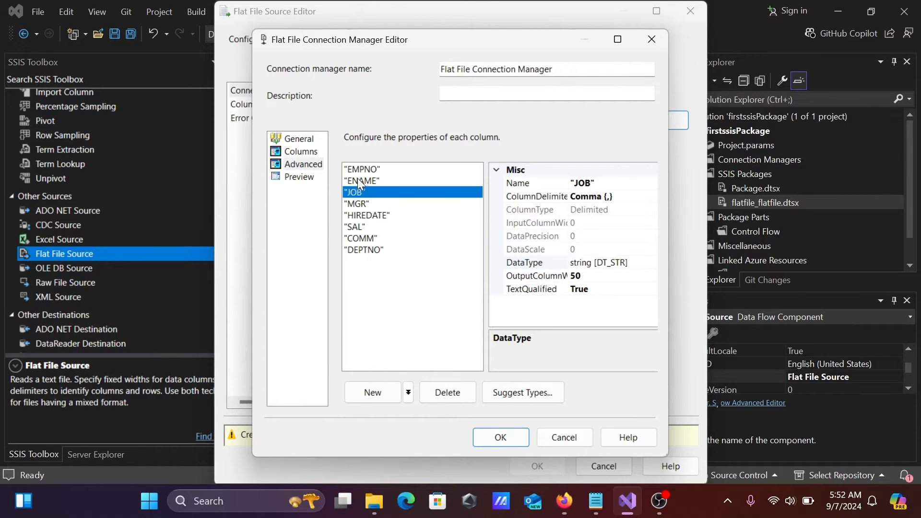
{"action": "left_click", "coordinate": [358, 180]}
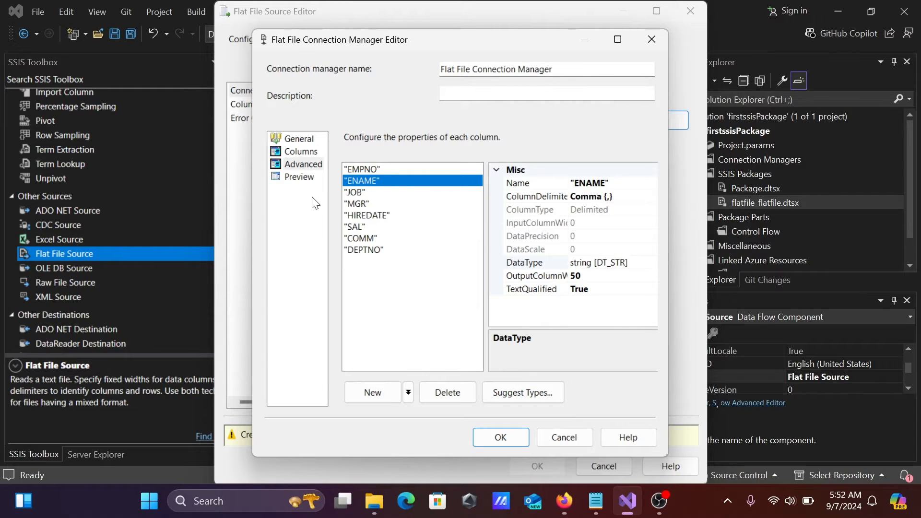
{"action": "left_click", "coordinate": [300, 178]}
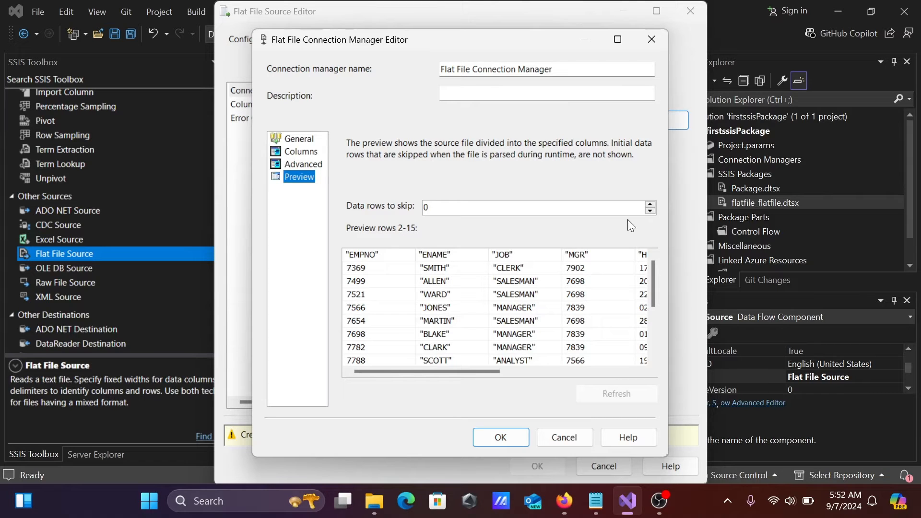
{"action": "left_click", "coordinate": [301, 163]}
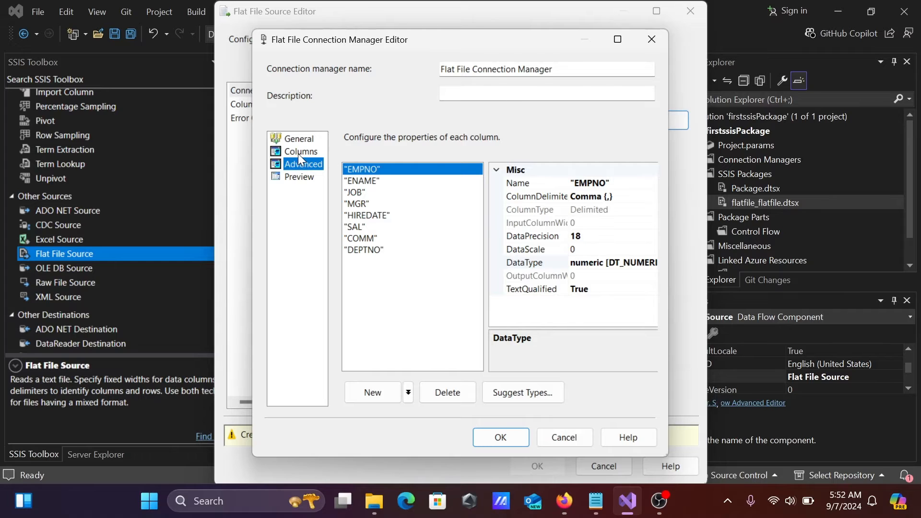
{"action": "left_click", "coordinate": [308, 152]}
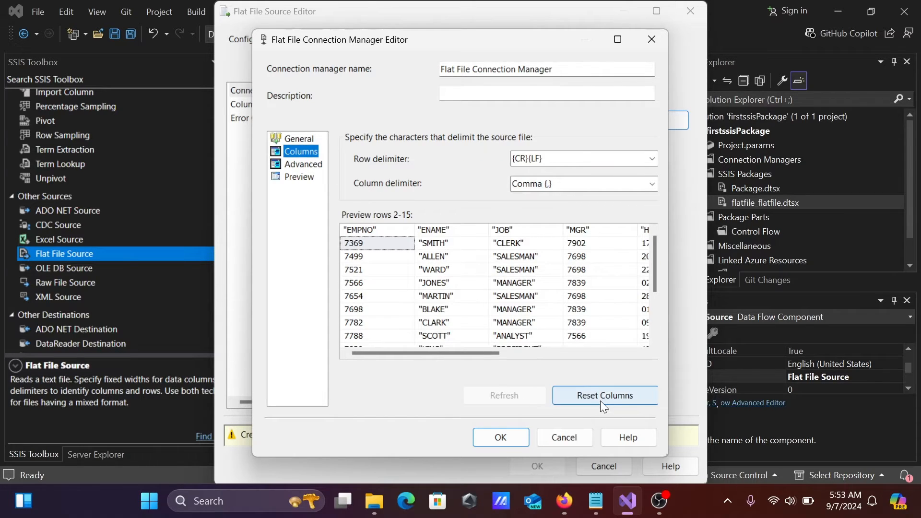
{"action": "left_click", "coordinate": [502, 437]}
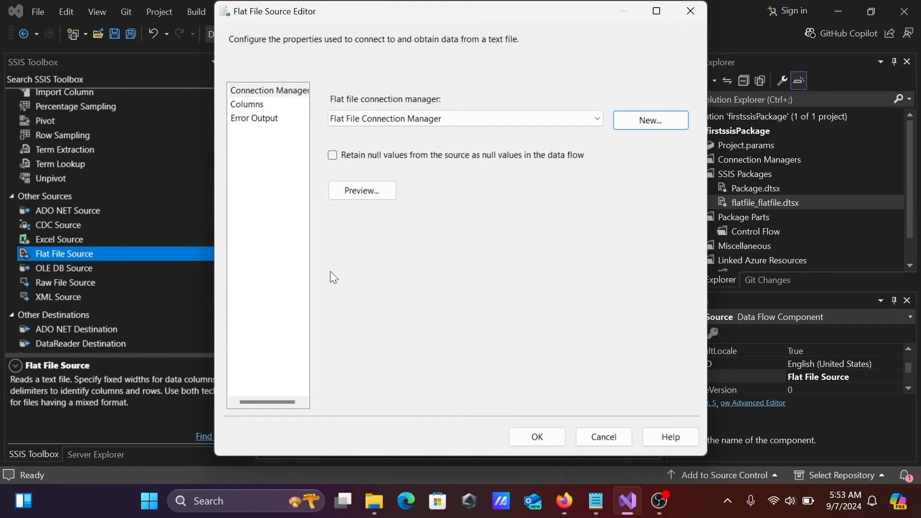
Preview the Flat File Source's sample data and check its external and output columns, and accept the source settings.
{"action": "left_click", "coordinate": [338, 183]}
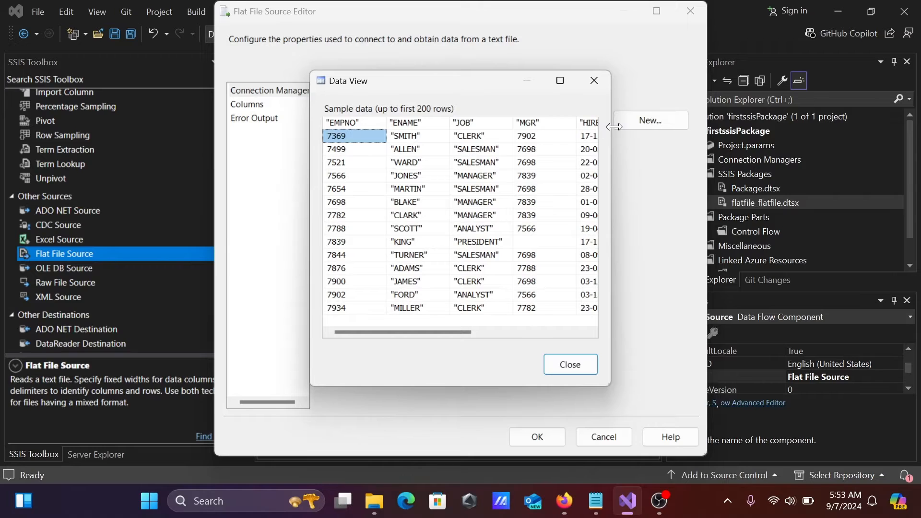
{"action": "left_click_drag", "start_coordinate": [611, 125], "coordinate": [838, 124]}
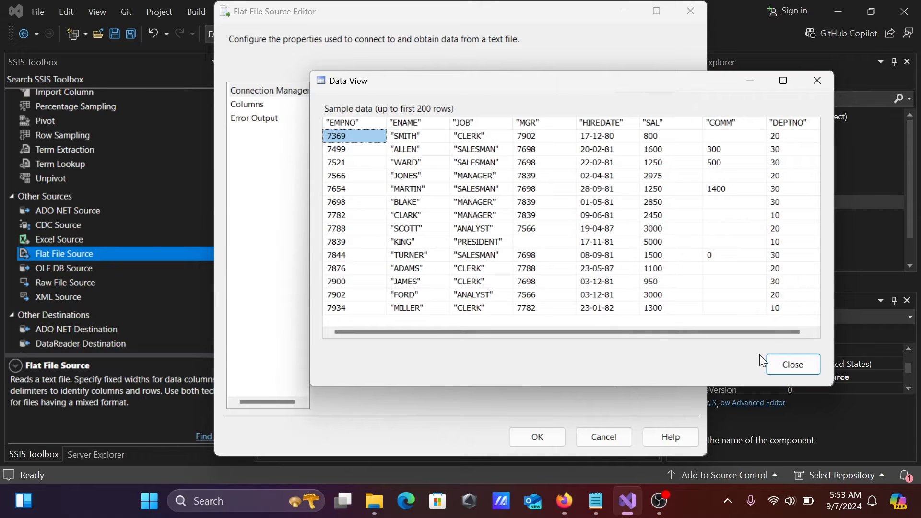
{"action": "left_click", "coordinate": [781, 366]}
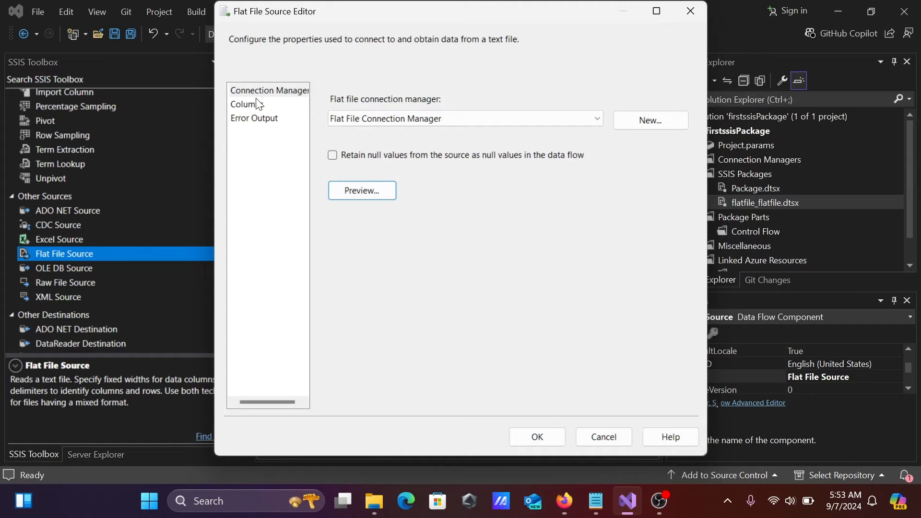
{"action": "left_click", "coordinate": [243, 104]}
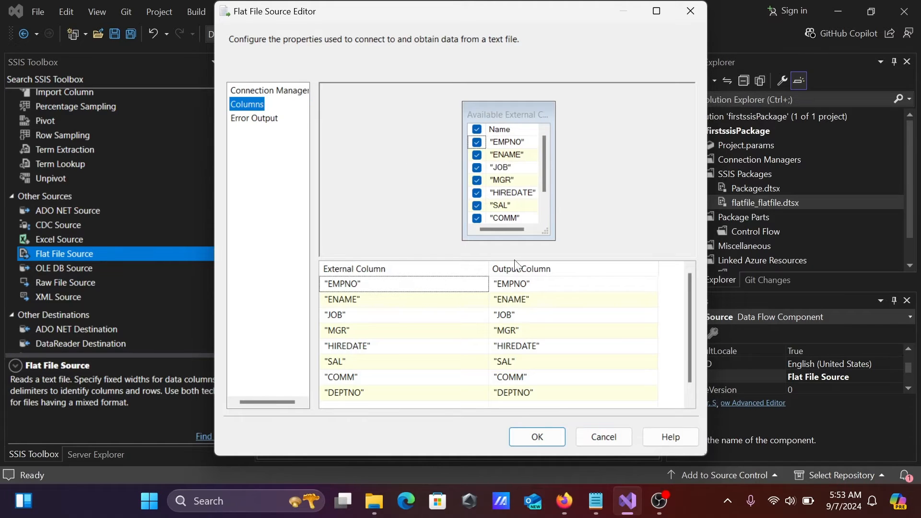
{"action": "left_click", "coordinate": [525, 440]}
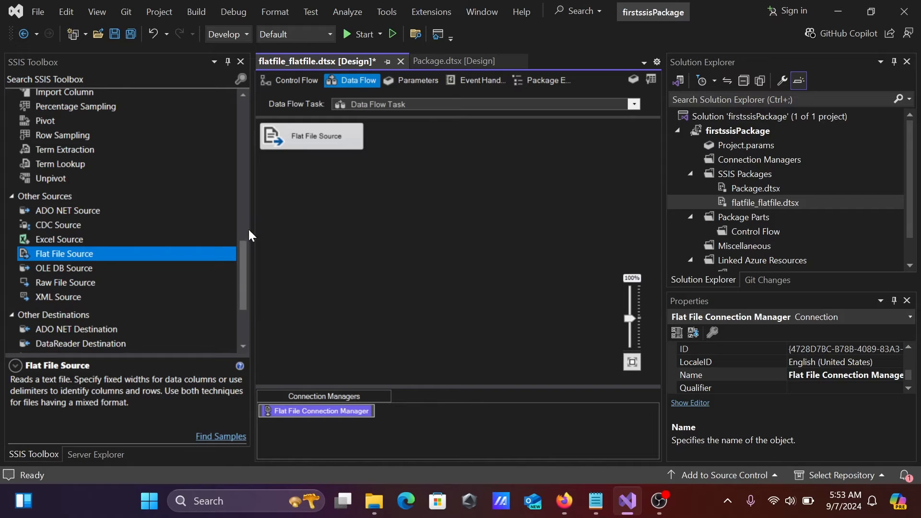
Add a Flat File Destination below the Flat File Source in the data flow and connect the source to it.
{"action": "left_click_drag", "start_coordinate": [242, 263], "coordinate": [241, 301]}
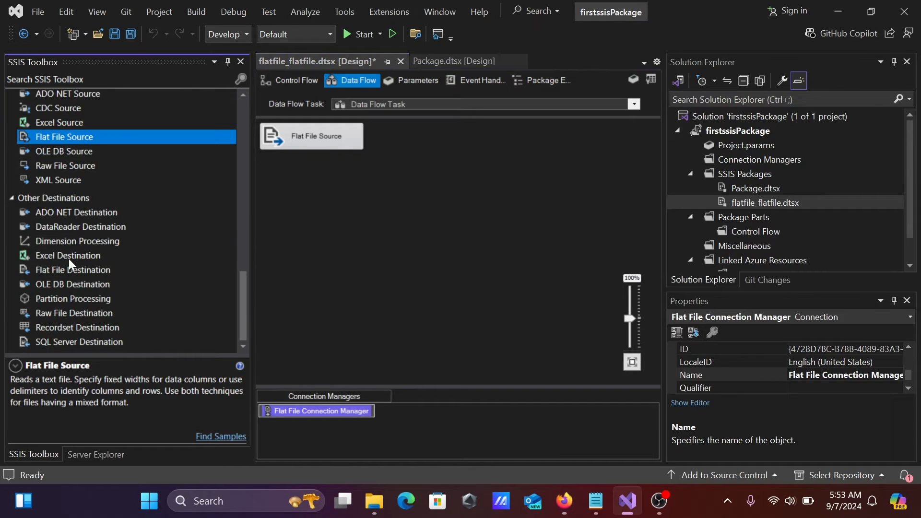
{"action": "left_click", "coordinate": [42, 271]}
{"action": "left_click_drag", "start_coordinate": [40, 268], "coordinate": [278, 246]}
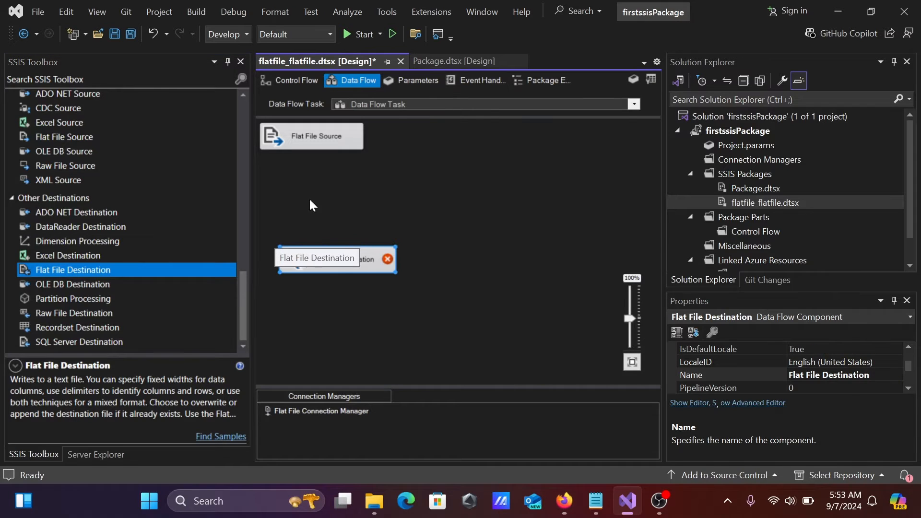
{"action": "left_click", "coordinate": [313, 125]}
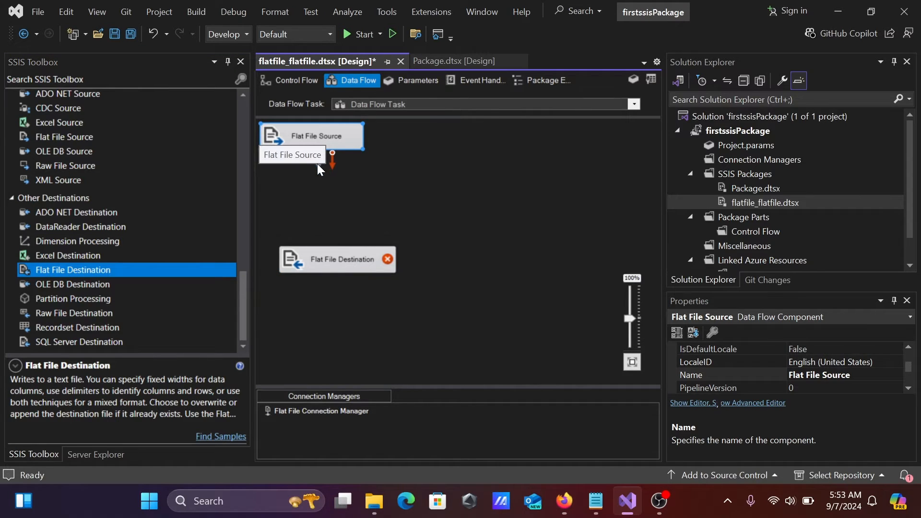
{"action": "left_click_drag", "start_coordinate": [318, 163], "coordinate": [303, 252]}
Create a new delimited connection manager for the Flat File Destination, using the file employees.csv on the Desktop.
{"action": "double_click", "coordinate": [304, 252]}
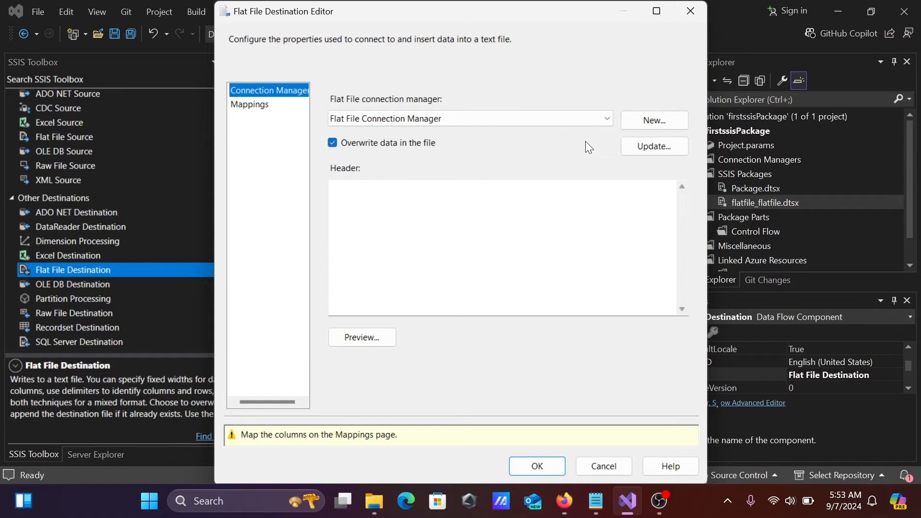
{"action": "left_click", "coordinate": [661, 117]}
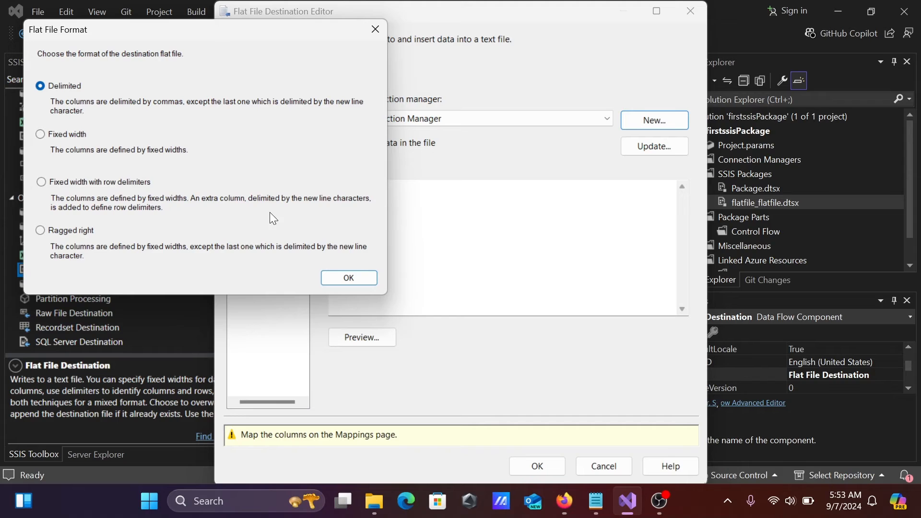
{"action": "left_click", "coordinate": [342, 277]}
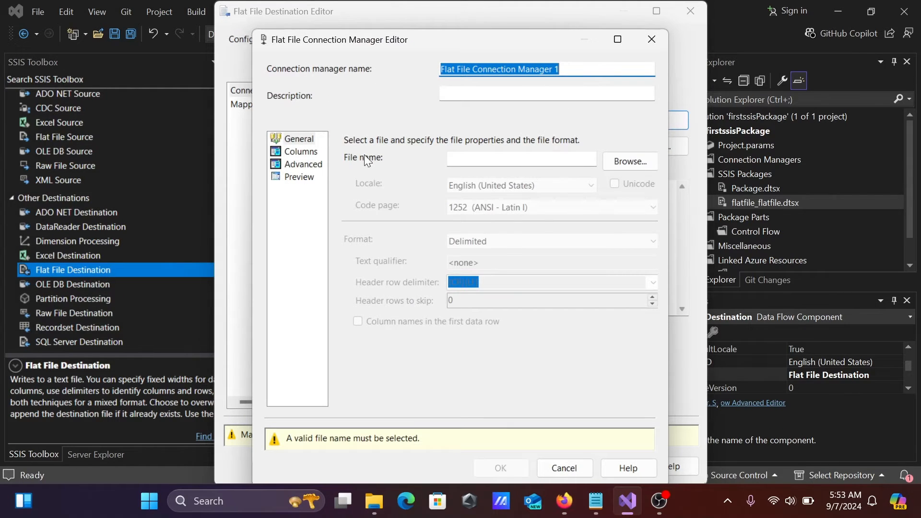
{"action": "left_click", "coordinate": [631, 161]}
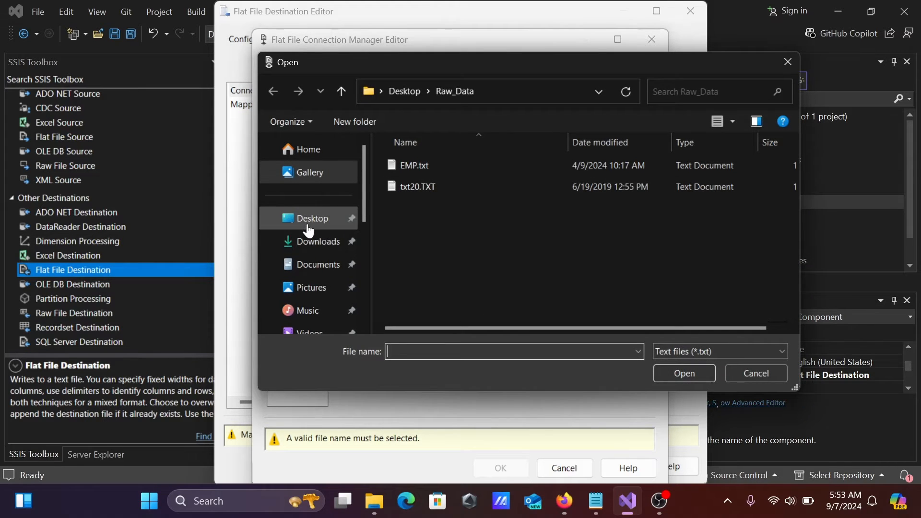
{"action": "left_click", "coordinate": [308, 231]}
{"action": "left_click", "coordinate": [418, 350]}
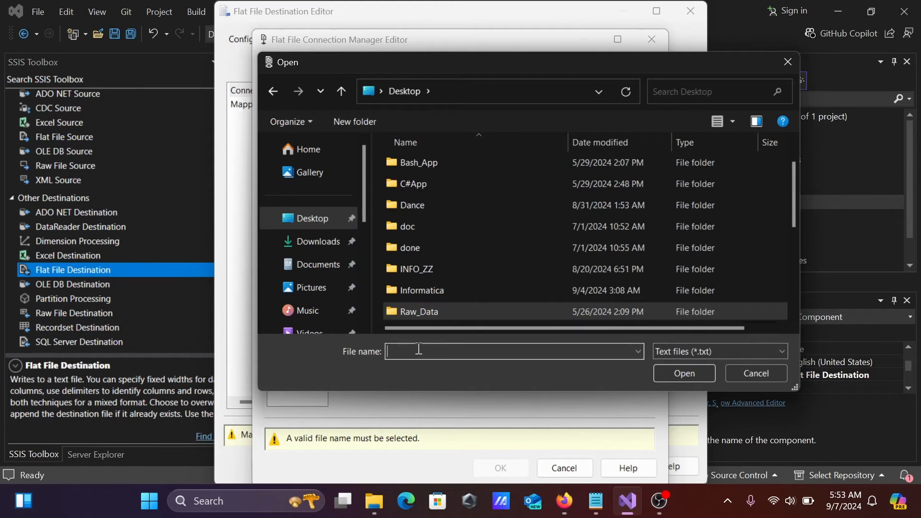
{"action": "type", "text": "employ"}
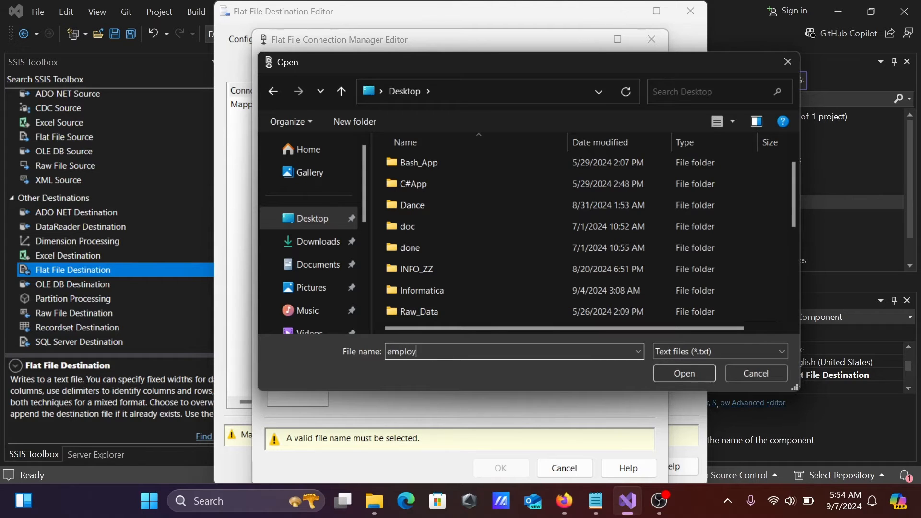
{"action": "type", "text": "ees.csv"}
{"action": "left_click", "coordinate": [669, 371]}
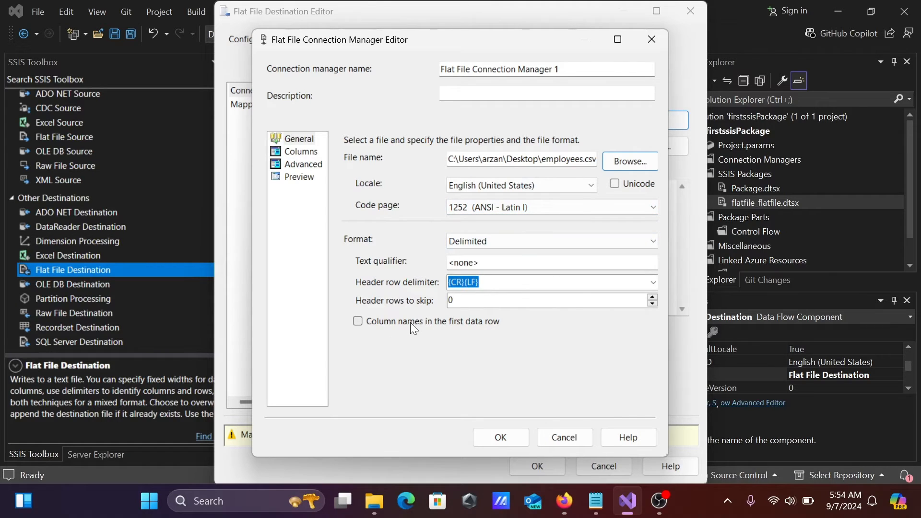
Check the column, advanced and preview settings of the new connection manager with column names in the first data row off, and save it.
{"action": "left_click", "coordinate": [389, 321]}
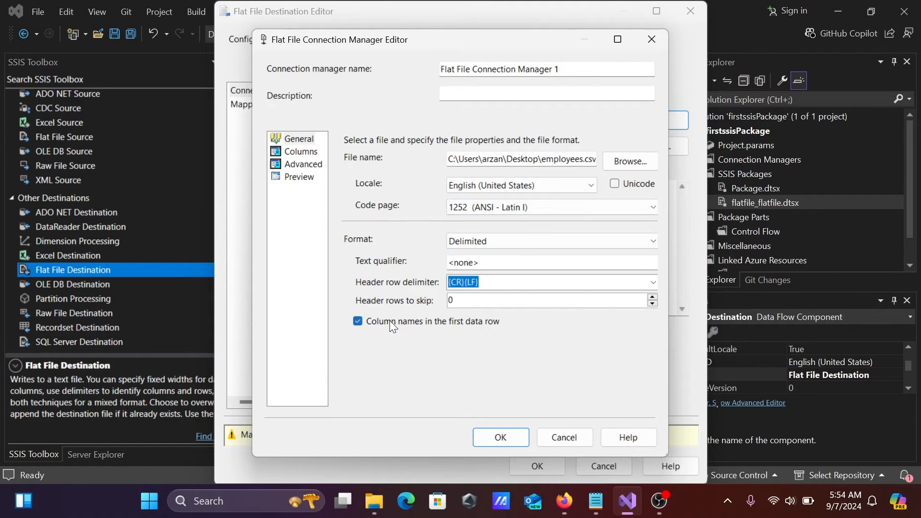
{"action": "left_click", "coordinate": [391, 326]}
{"action": "left_click", "coordinate": [296, 152]}
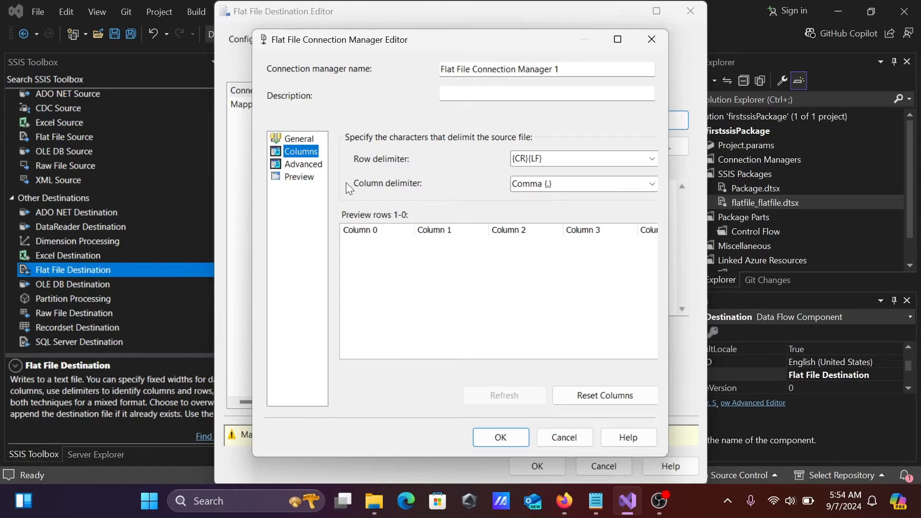
{"action": "left_click", "coordinate": [304, 165]}
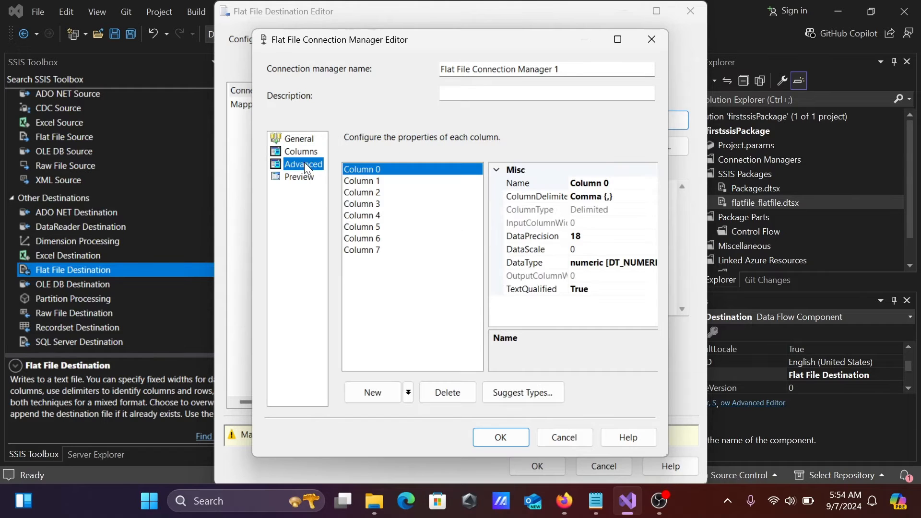
{"action": "left_click", "coordinate": [300, 177]}
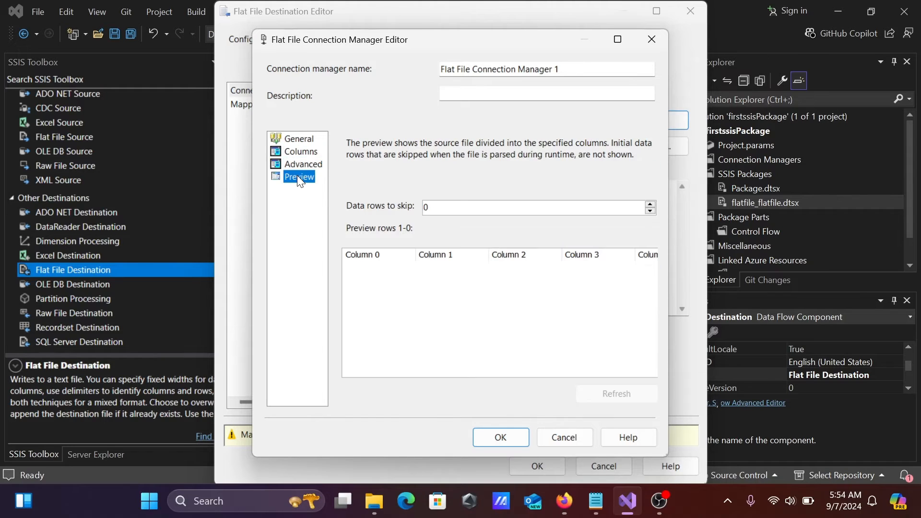
{"action": "left_click", "coordinate": [290, 138]}
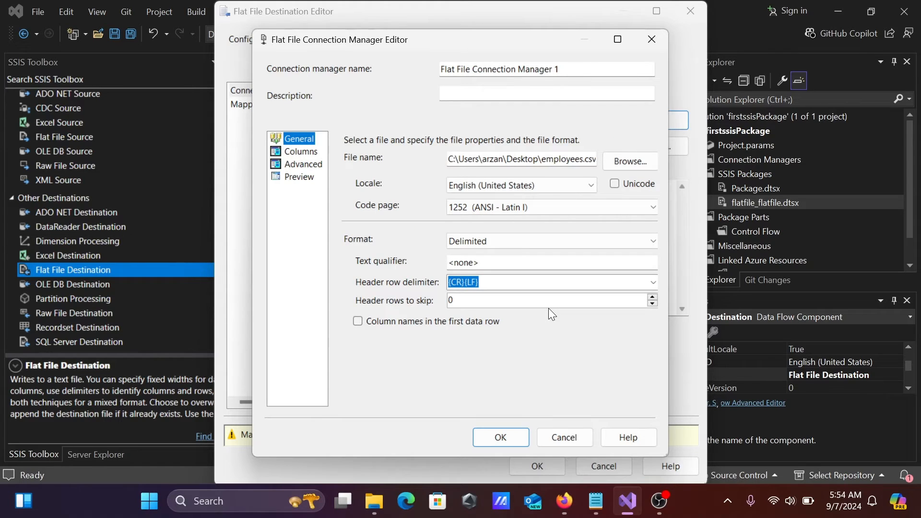
{"action": "left_click", "coordinate": [301, 152]}
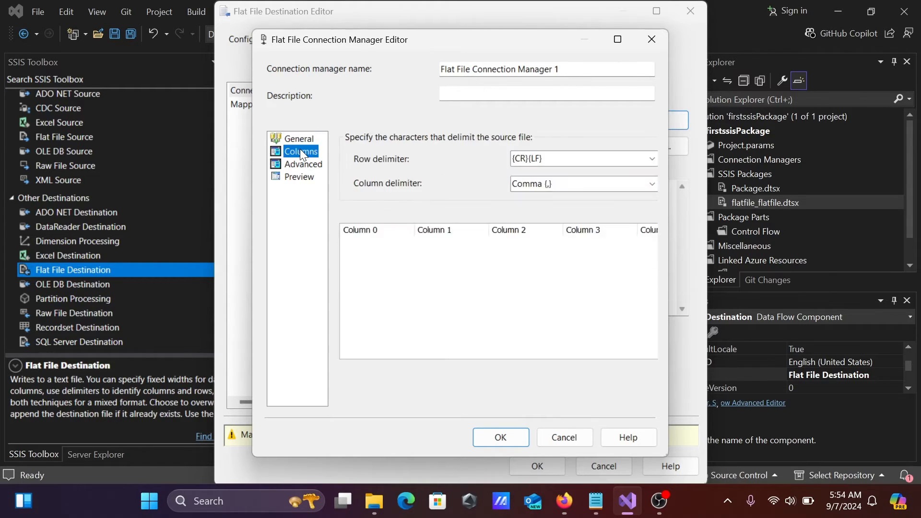
{"action": "left_click", "coordinate": [298, 138]}
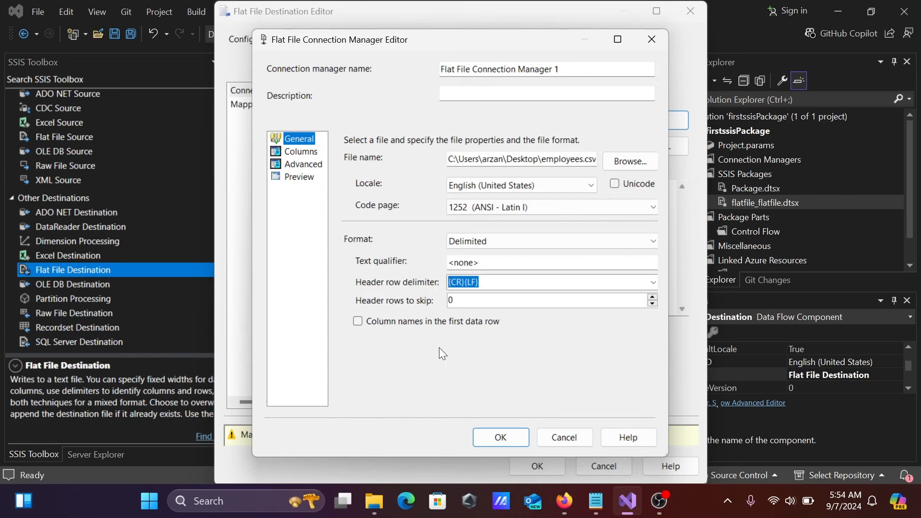
{"action": "left_click", "coordinate": [497, 436]}
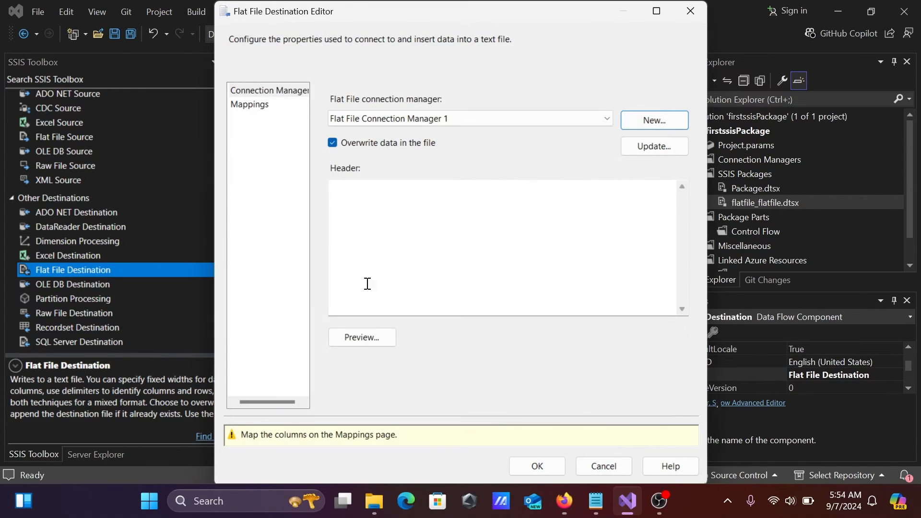
Check the destination's column mappings, discard the editor changes, and delete the Flat File Destination from the data flow.
{"action": "left_click", "coordinate": [247, 104]}
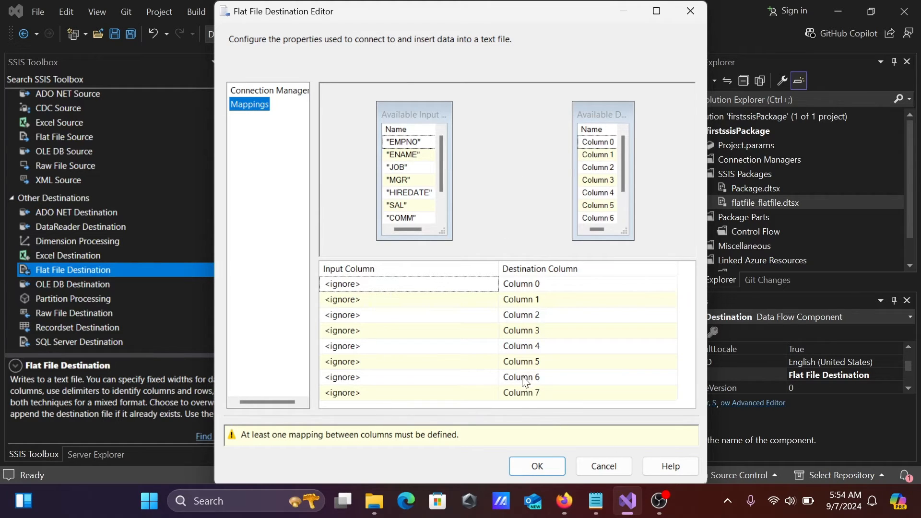
{"action": "left_click", "coordinate": [595, 462]}
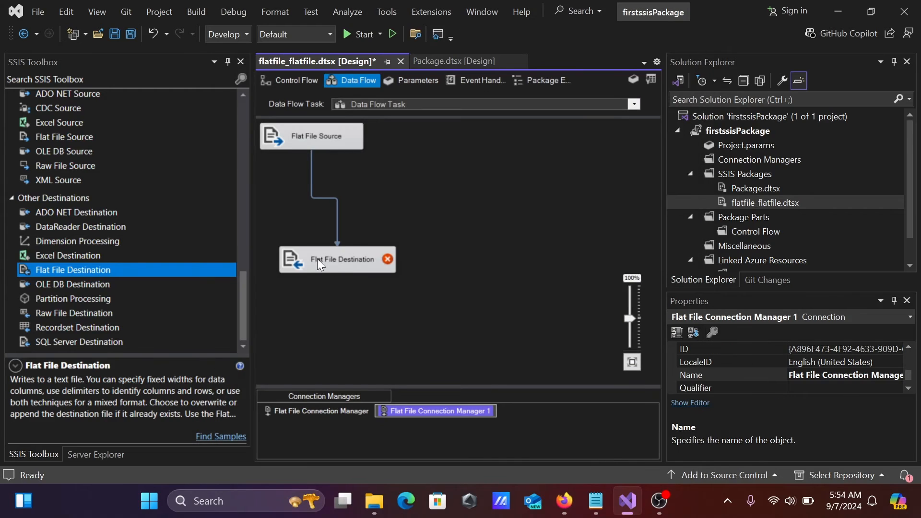
{"action": "left_click", "coordinate": [312, 254]}
{"action": "key", "text": "Delete"}
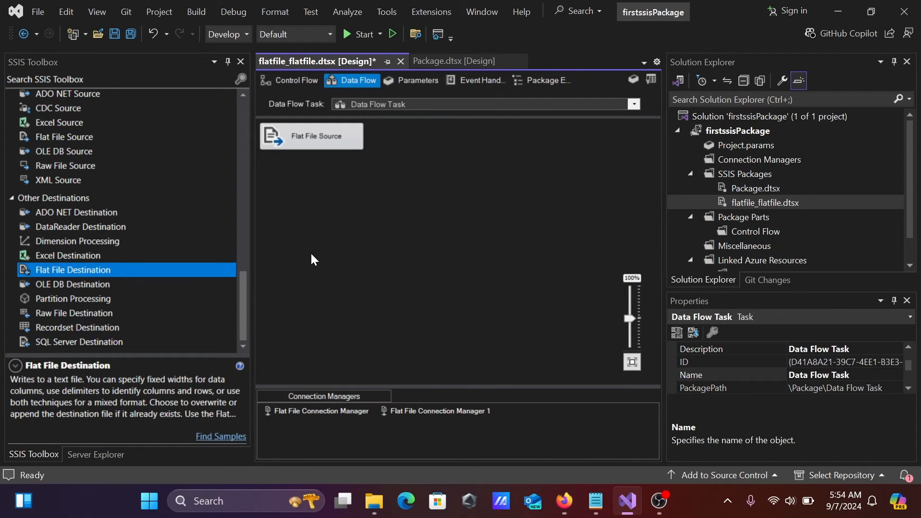
Add a new Flat File Destination below the Flat File Source and connect the source output to it.
{"action": "left_click", "coordinate": [60, 270]}
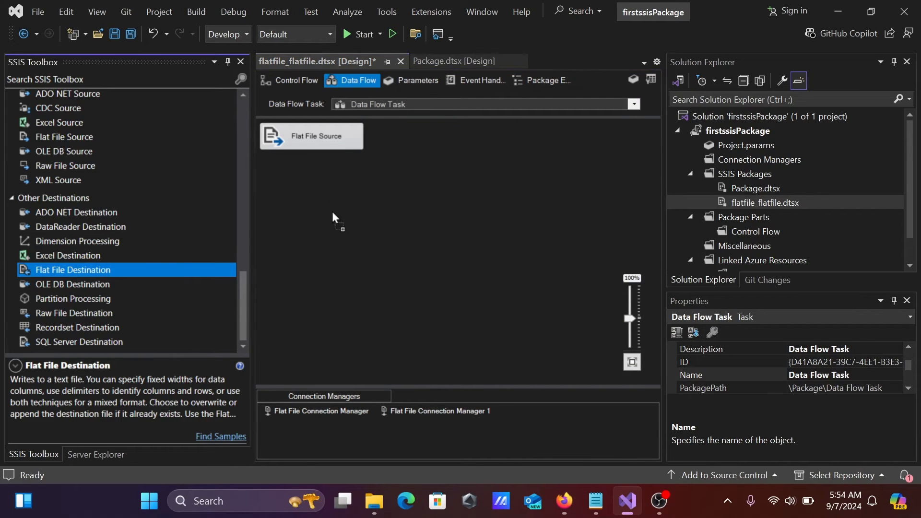
{"action": "left_click_drag", "start_coordinate": [335, 218], "coordinate": [321, 210]}
{"action": "left_click", "coordinate": [317, 137]}
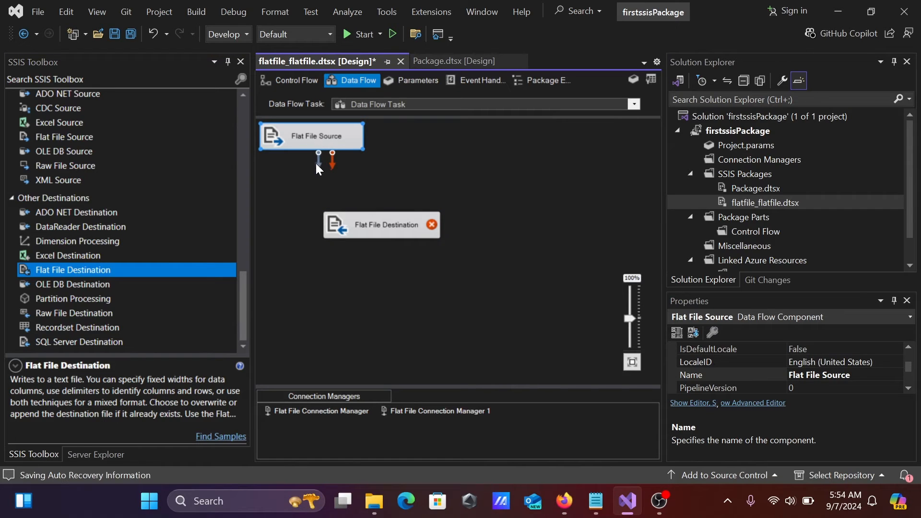
{"action": "left_click_drag", "start_coordinate": [368, 220], "coordinate": [367, 220]}
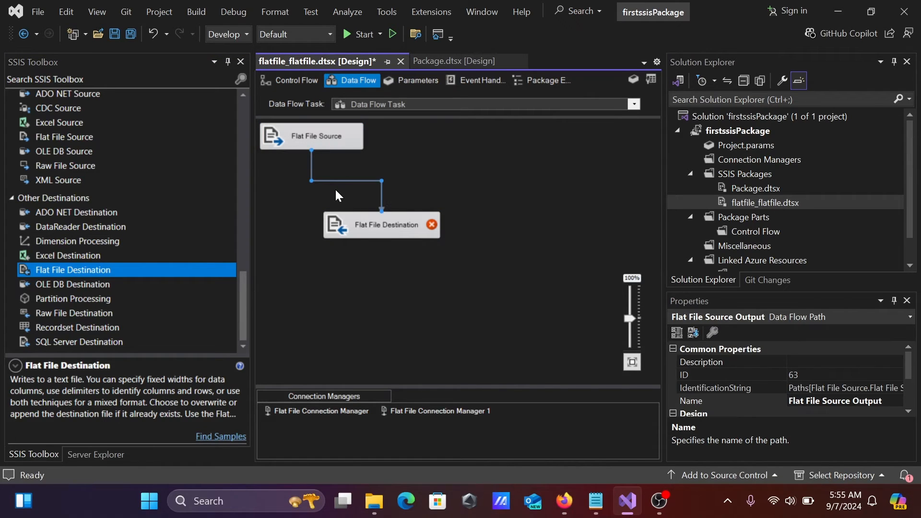
Create another delimited connection manager for the new Flat File Destination, using the file employees.csv on the Desktop.
{"action": "double_click", "coordinate": [345, 222]}
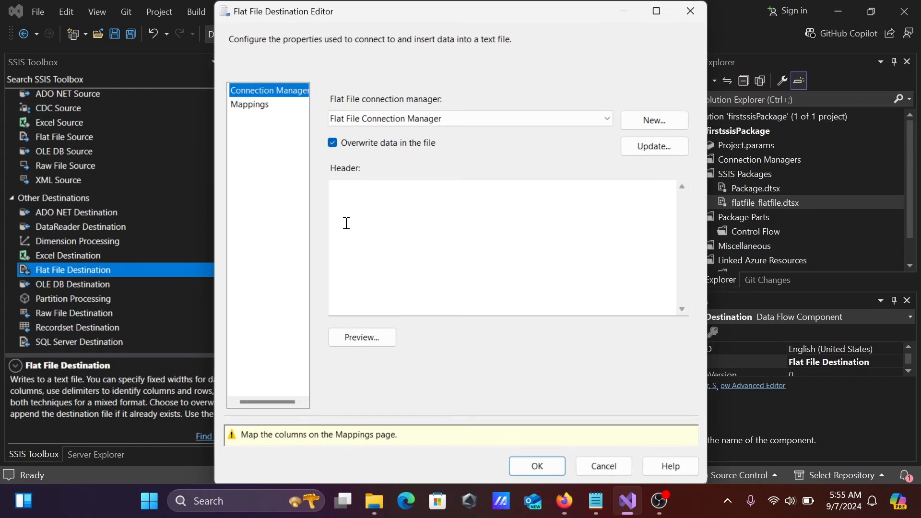
{"action": "left_click", "coordinate": [638, 119]}
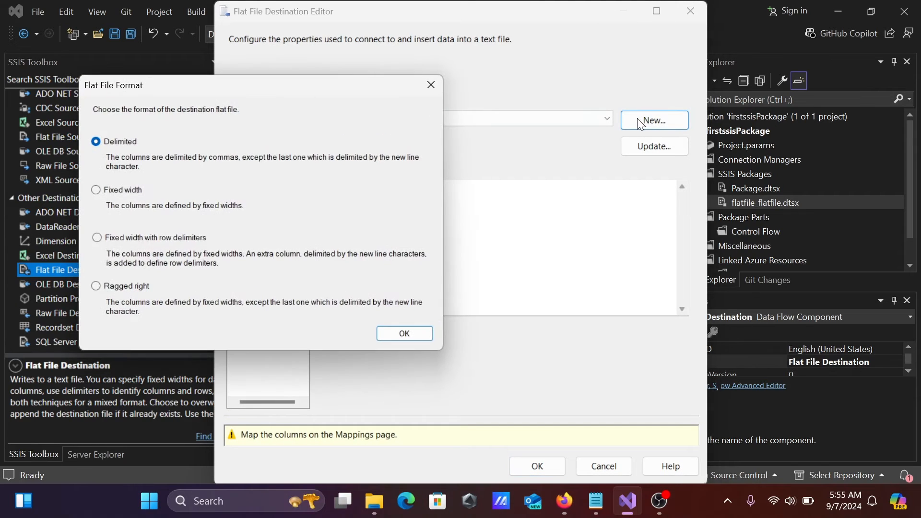
{"action": "left_click", "coordinate": [404, 333]}
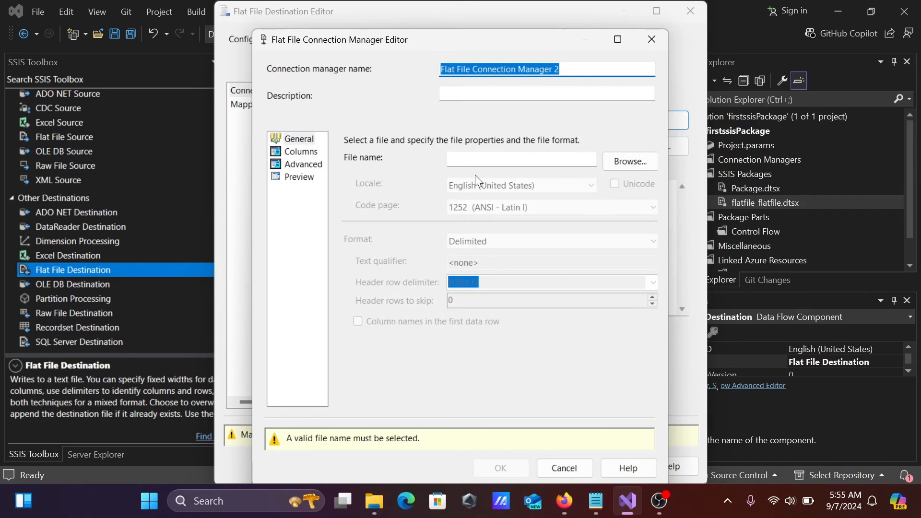
{"action": "left_click", "coordinate": [630, 158]}
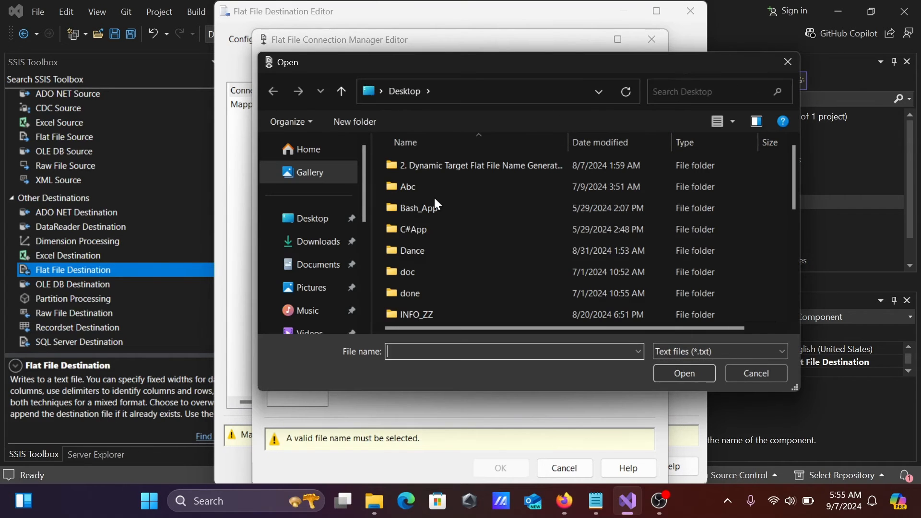
{"action": "left_click", "coordinate": [305, 225]}
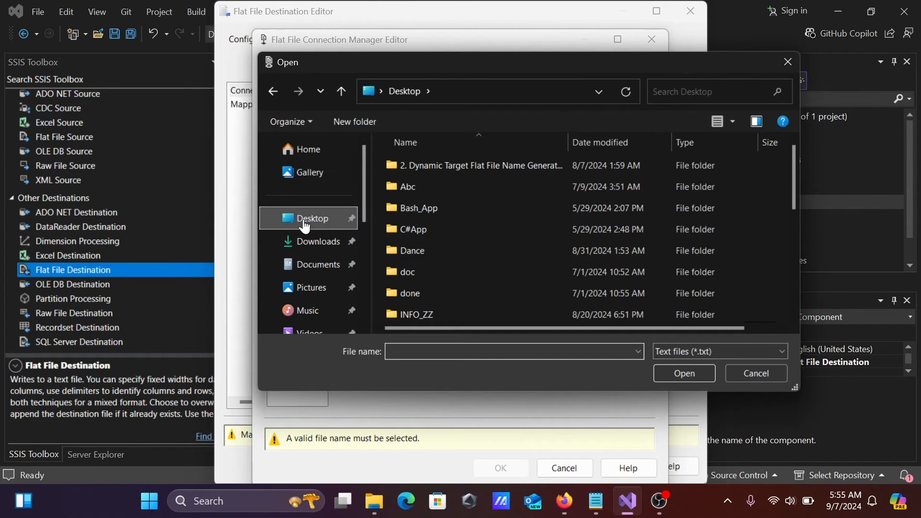
{"action": "left_click", "coordinate": [428, 350]}
{"action": "type", "text": "e"}
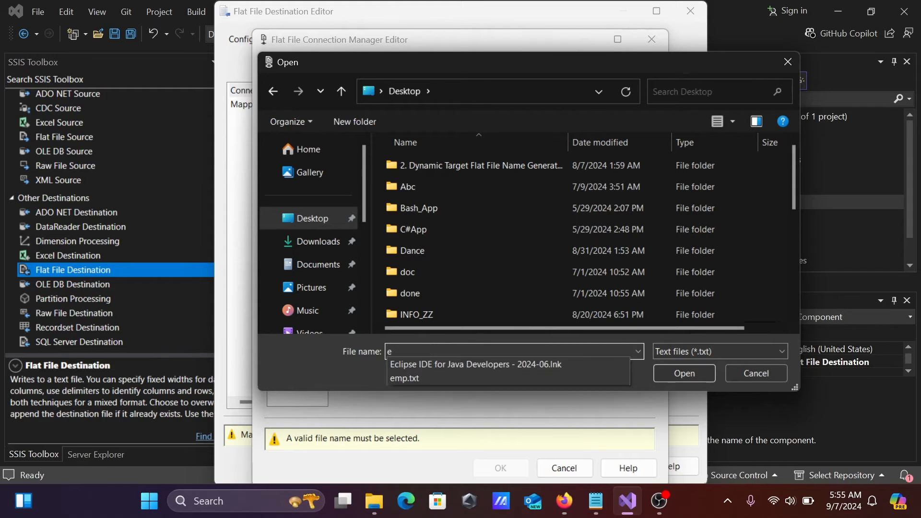
{"action": "type", "text": "mployee"}
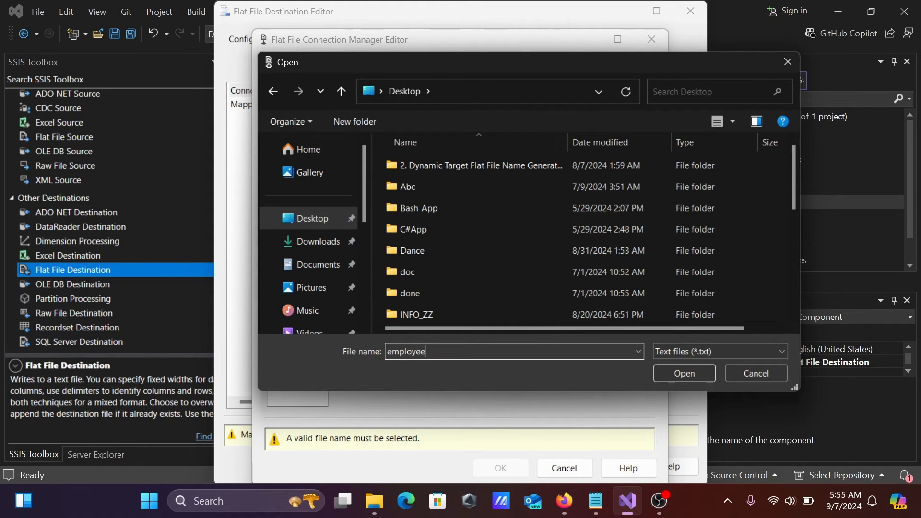
{"action": "type", "text": "s.csv"}
{"action": "left_click", "coordinate": [675, 372]}
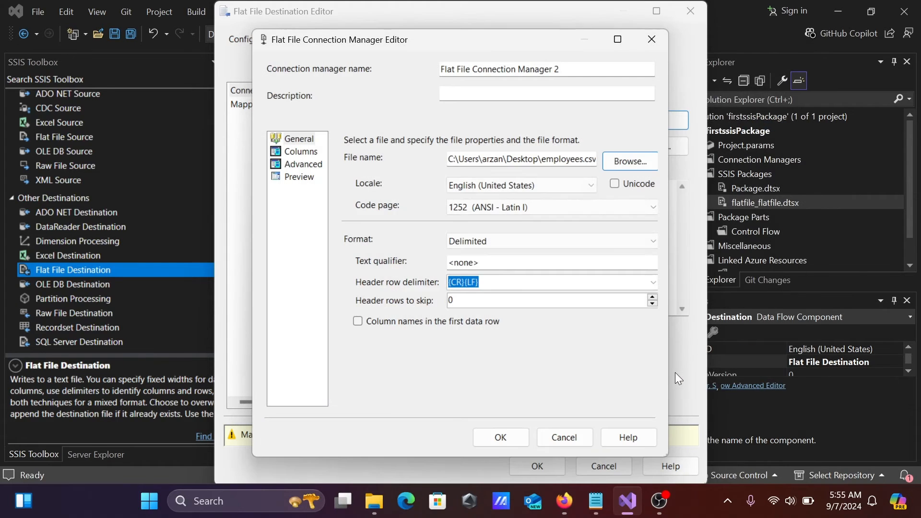
Review the destination file's columns, column properties and preview, and save the new connection manager.
{"action": "left_click", "coordinate": [298, 151]}
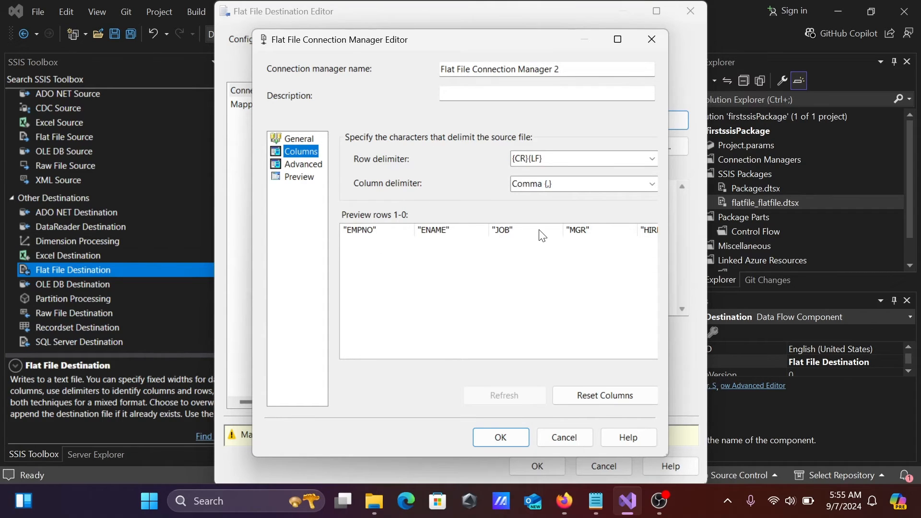
{"action": "left_click", "coordinate": [297, 165]}
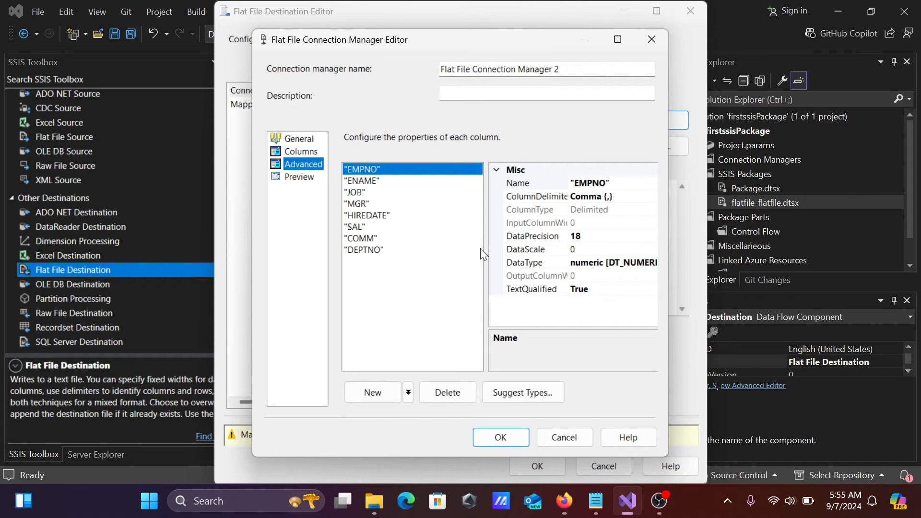
{"action": "left_click", "coordinate": [288, 175]}
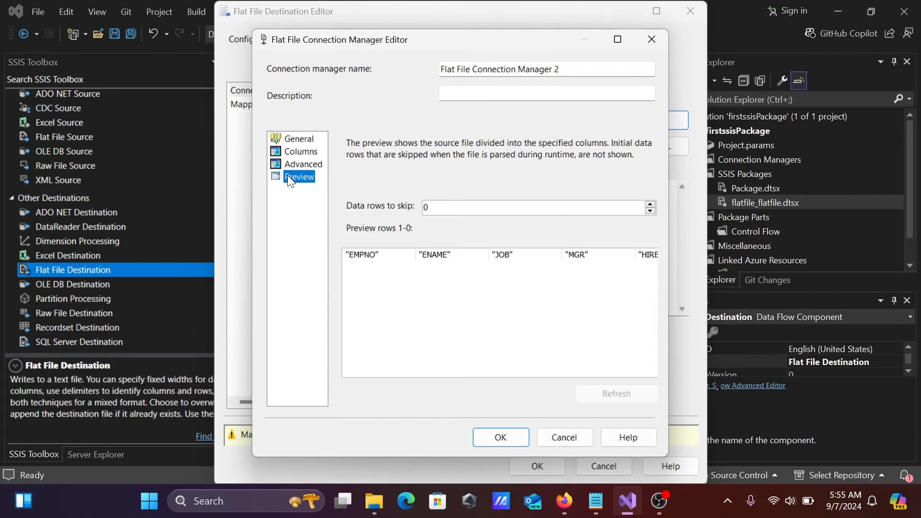
{"action": "left_click", "coordinate": [301, 152]}
{"action": "left_click", "coordinate": [295, 139]}
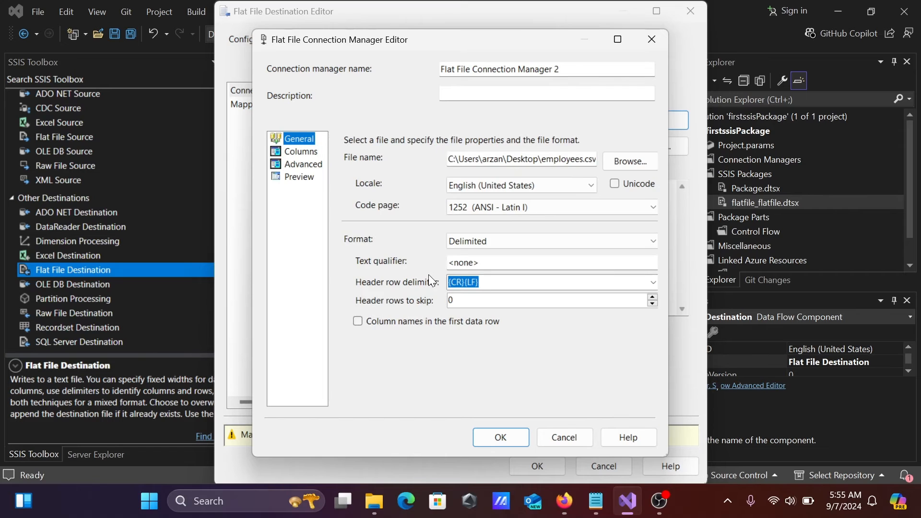
{"action": "left_click", "coordinate": [491, 439]}
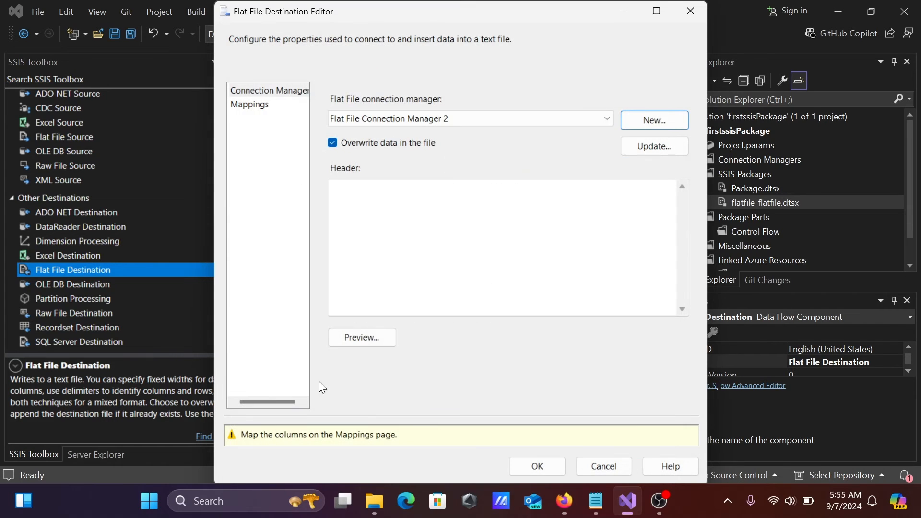
Map the Flat File Destination's columns by matching names, save the flatfile_flatfile package and run it.
{"action": "left_click", "coordinate": [248, 104]}
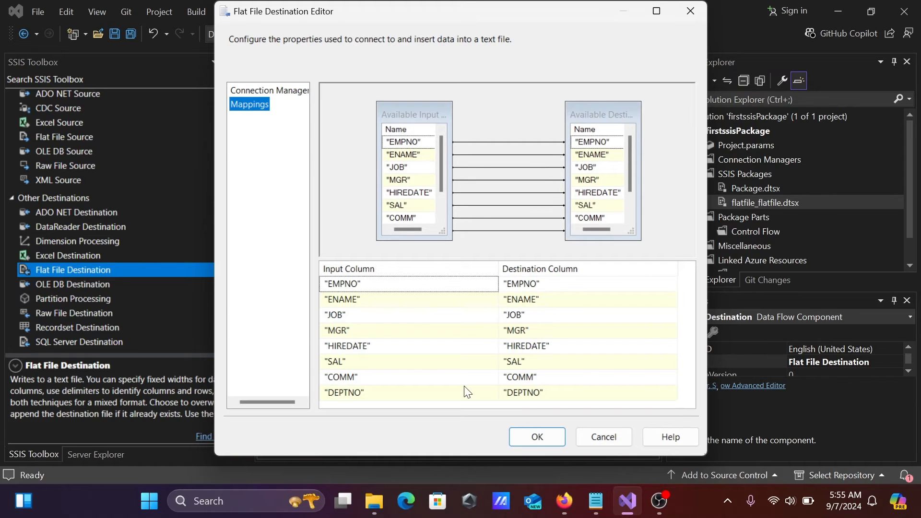
{"action": "left_click", "coordinate": [527, 438]}
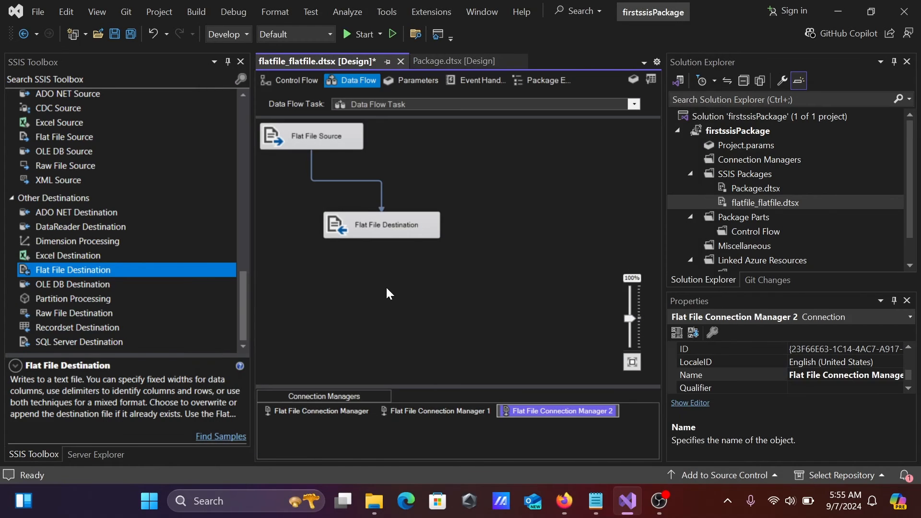
{"action": "key", "text": "ctrl+s"}
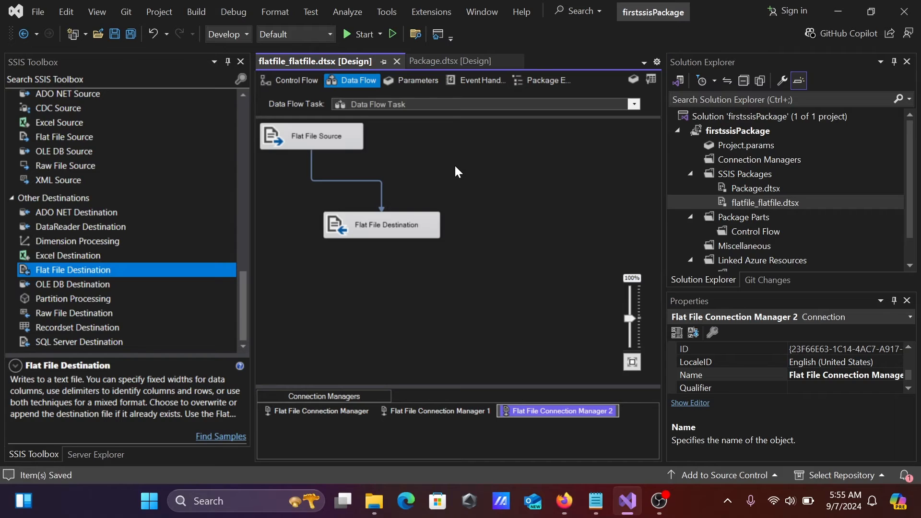
{"action": "left_click", "coordinate": [344, 33]}
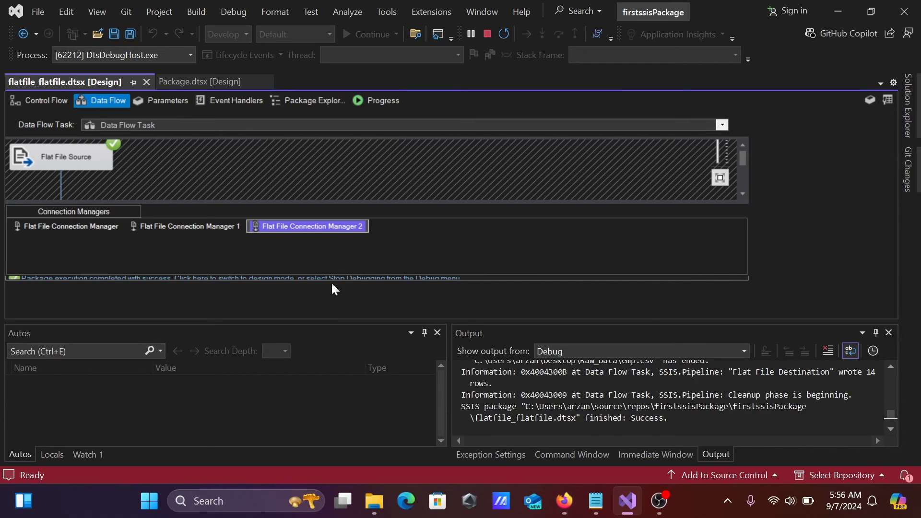
Examine the package's execution progress messages from validation to cleanup, including the rows processed from emp.csv and written to the destination.
{"action": "left_click", "coordinate": [377, 96]}
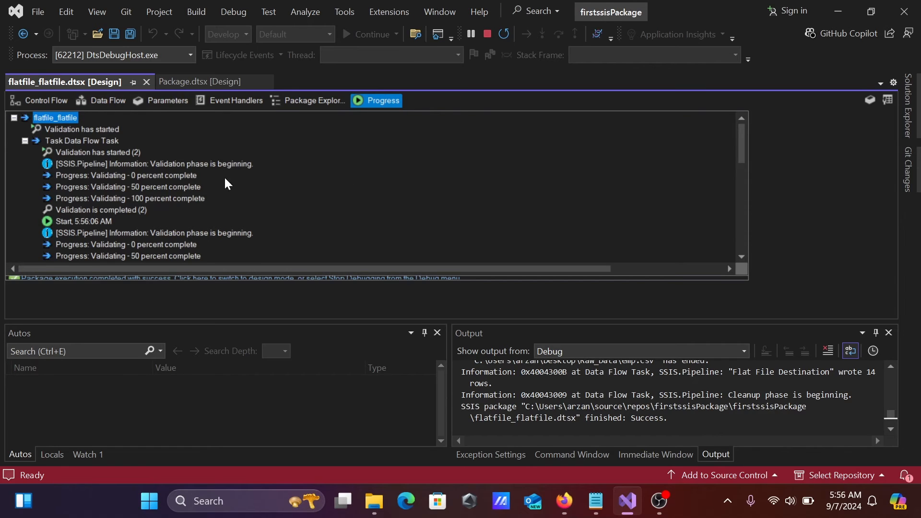
{"action": "left_click", "coordinate": [745, 254]}
{"action": "left_click", "coordinate": [745, 254]}
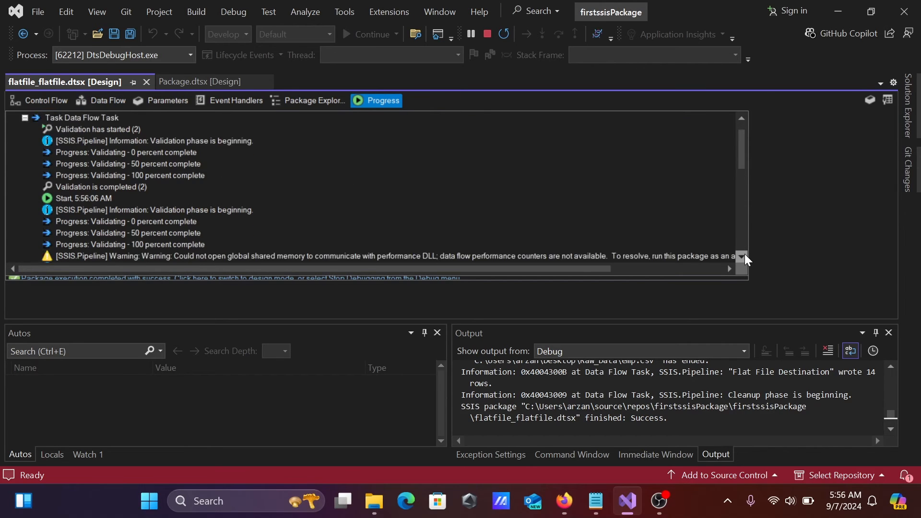
{"action": "left_click", "coordinate": [744, 254]}
{"action": "left_click", "coordinate": [744, 254]}
{"action": "left_click", "coordinate": [745, 254]}
{"action": "left_click", "coordinate": [744, 254]}
{"action": "left_click", "coordinate": [744, 254]}
{"action": "left_click", "coordinate": [744, 254]}
{"action": "left_click", "coordinate": [745, 255]}
{"action": "left_click", "coordinate": [745, 255]}
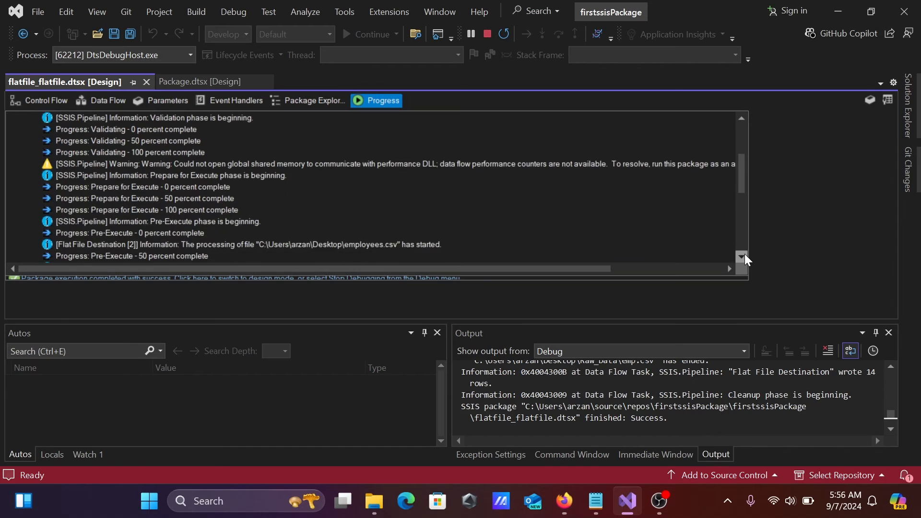
{"action": "left_click", "coordinate": [745, 254]}
{"action": "left_click", "coordinate": [745, 254]}
{"action": "left_click", "coordinate": [744, 255]}
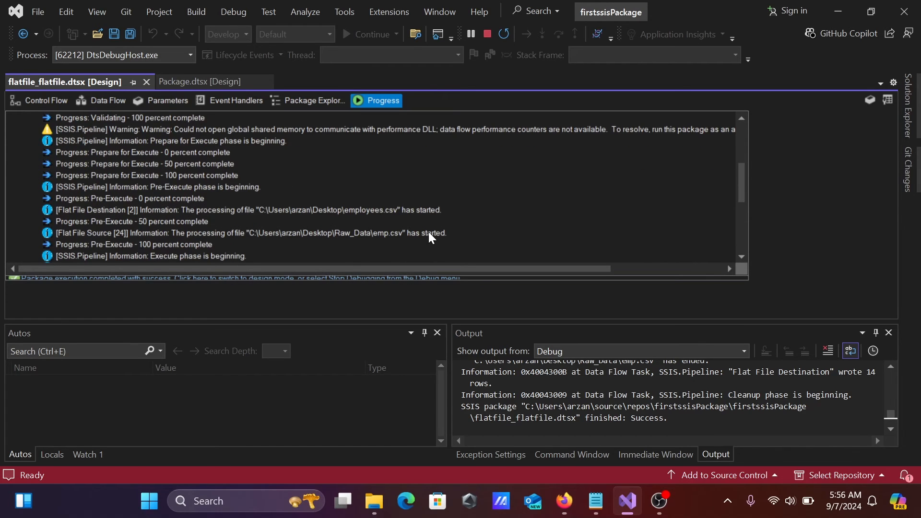
{"action": "left_click", "coordinate": [742, 256]}
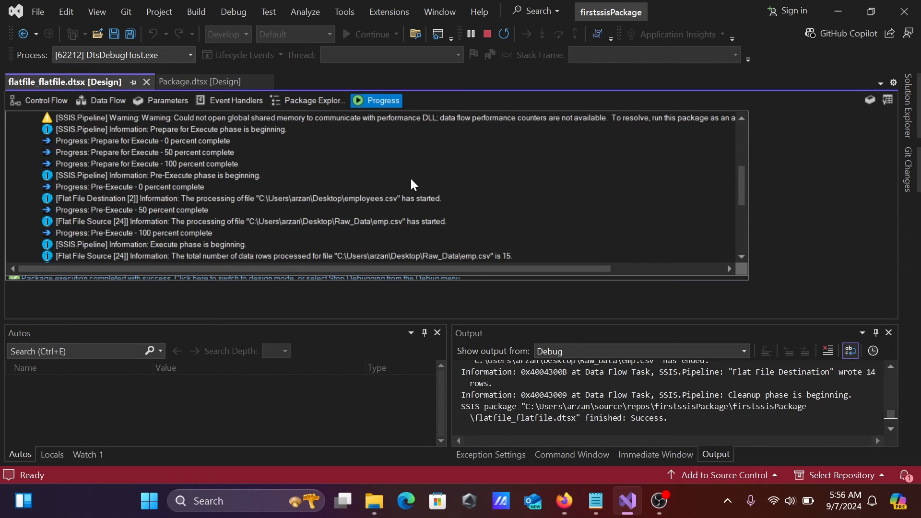
{"action": "left_click", "coordinate": [742, 255]}
{"action": "left_click", "coordinate": [743, 256]}
{"action": "left_click", "coordinate": [743, 256]}
{"action": "left_click", "coordinate": [742, 255]}
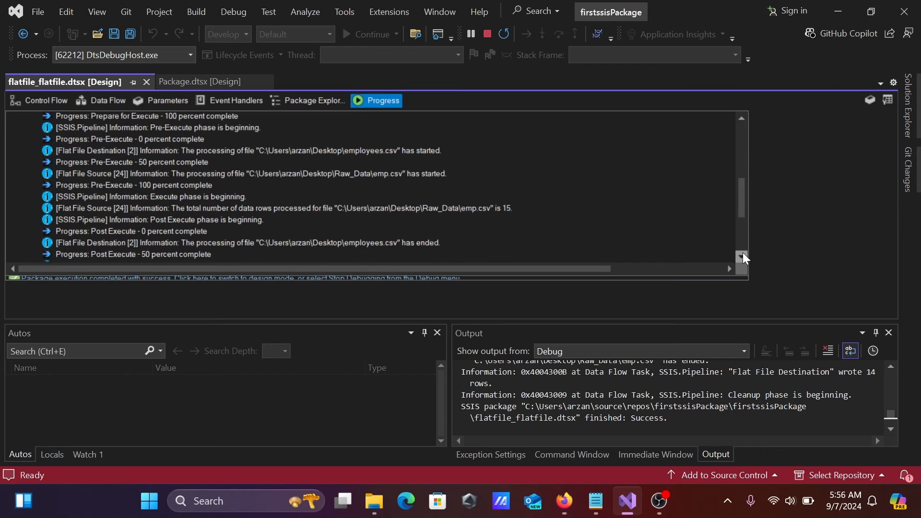
{"action": "left_click", "coordinate": [742, 256]}
{"action": "left_click", "coordinate": [742, 256]}
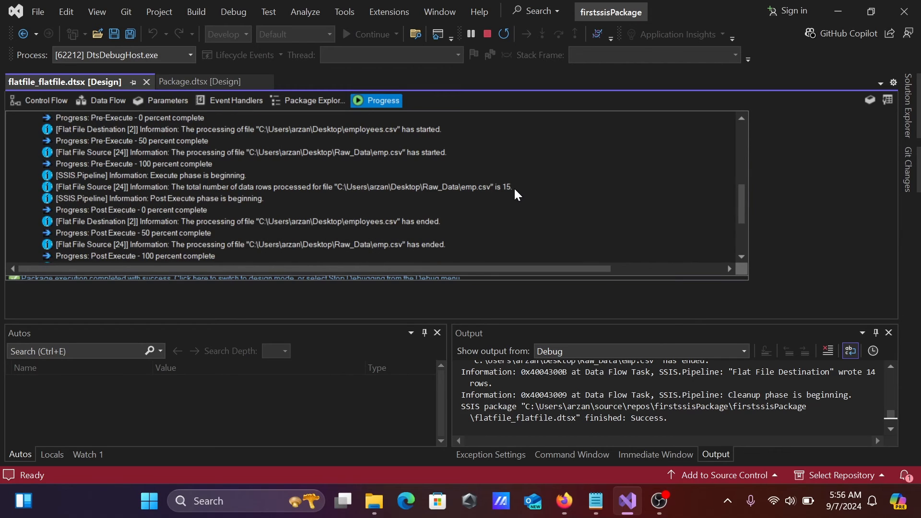
{"action": "left_click", "coordinate": [744, 255]}
{"action": "left_click", "coordinate": [745, 255]}
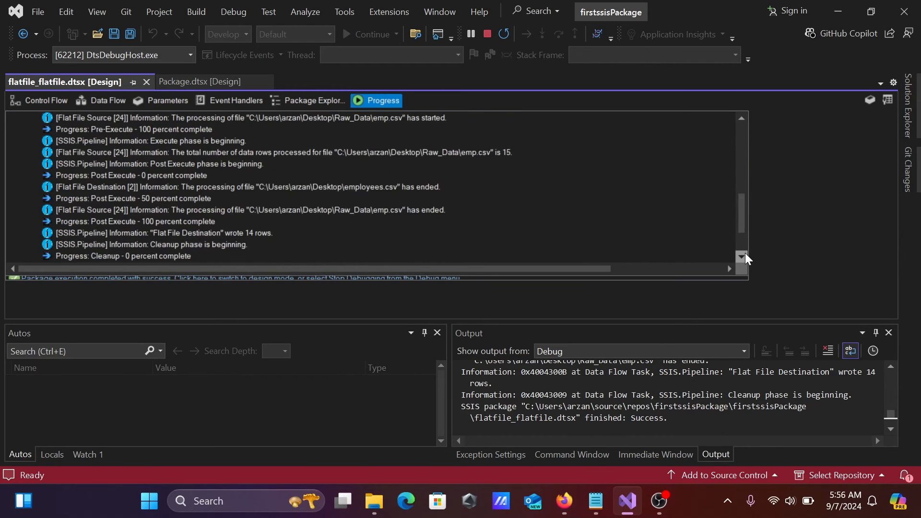
{"action": "left_click", "coordinate": [745, 255]}
{"action": "left_click", "coordinate": [745, 255]}
Open employees.csv from the Desktop in Notepad to inspect the loaded rows, and close the file.
{"action": "left_click", "coordinate": [834, 6]}
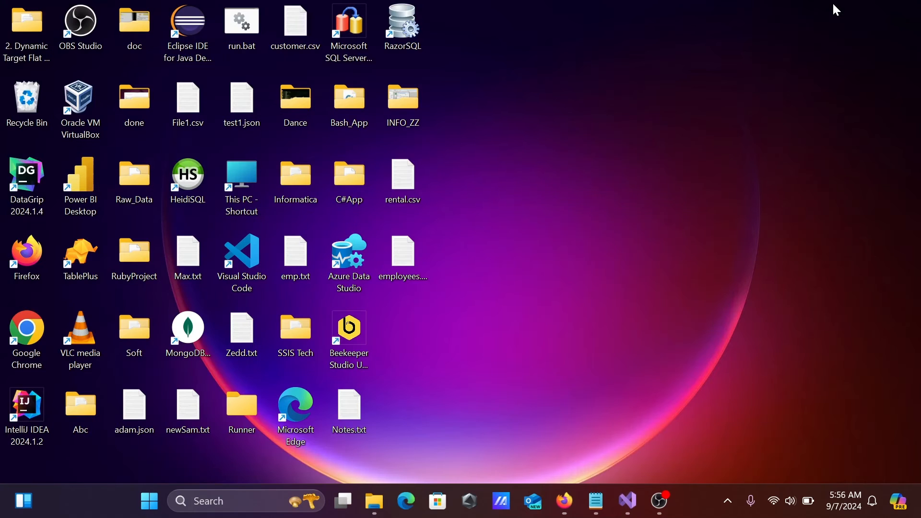
{"action": "double_click", "coordinate": [405, 262]}
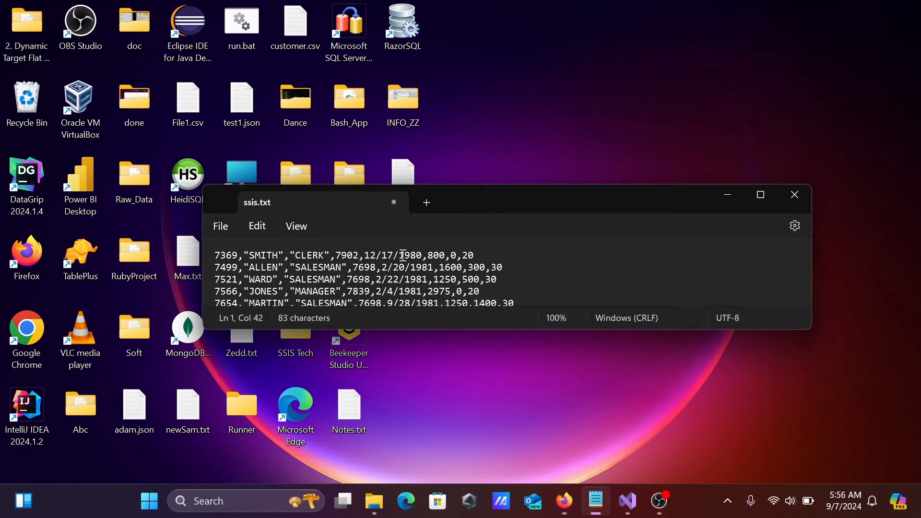
{"action": "left_click", "coordinate": [761, 195]}
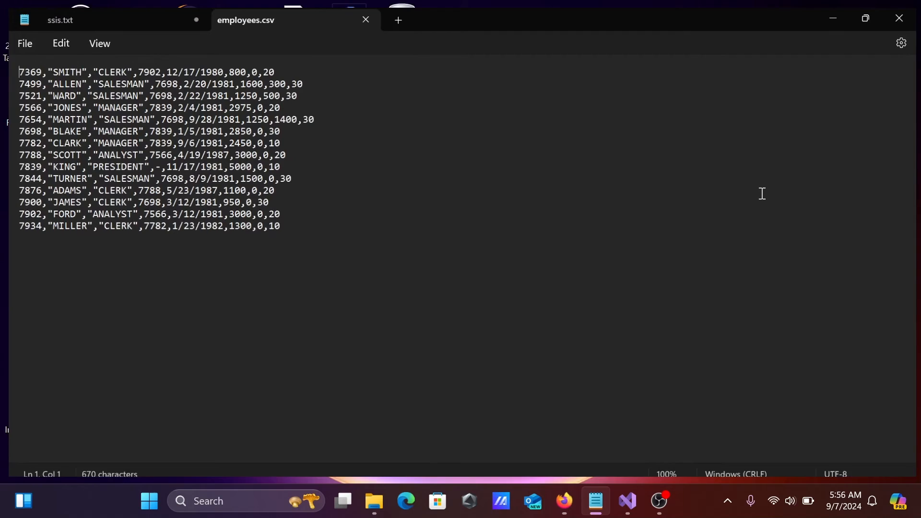
{"action": "left_click", "coordinate": [362, 11]}
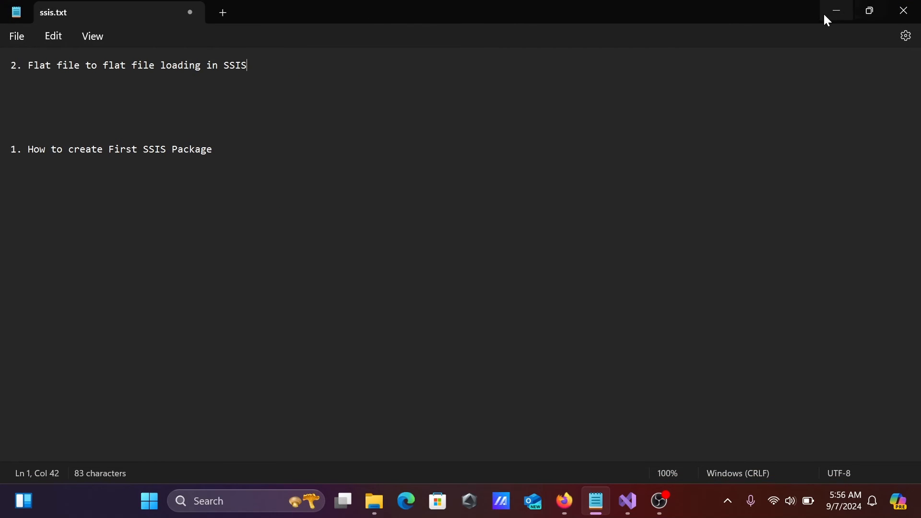
{"action": "left_click", "coordinate": [841, 13]}
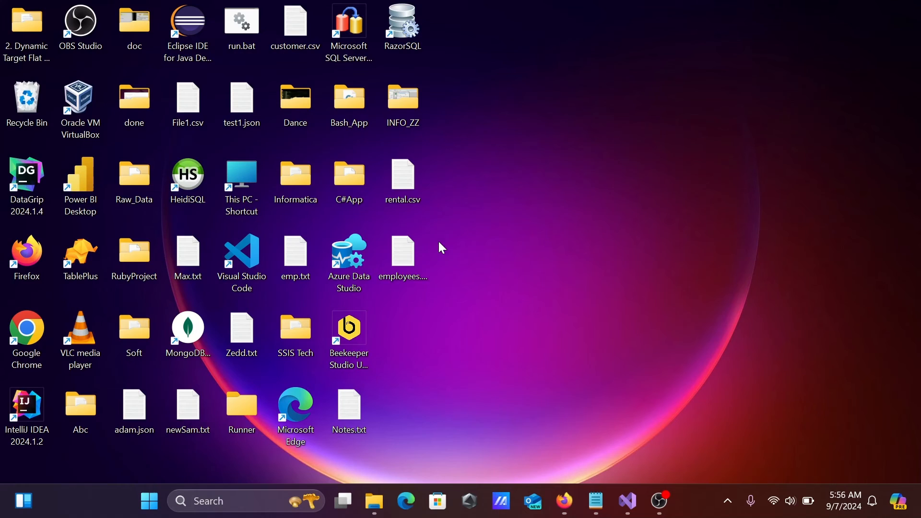
Delete employees.csv from the Desktop and switch back to Visual Studio.
{"action": "left_click", "coordinate": [407, 246]}
{"action": "key", "text": "Delete"}
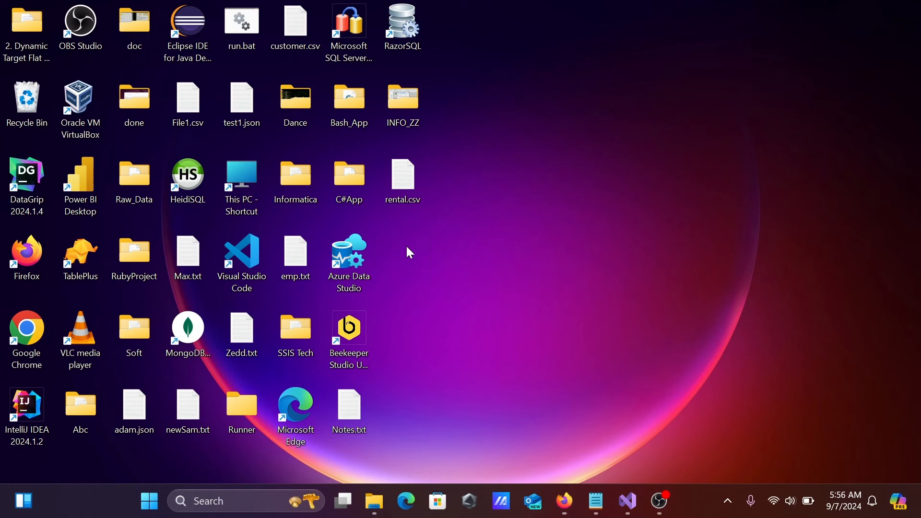
{"action": "left_click", "coordinate": [628, 501]}
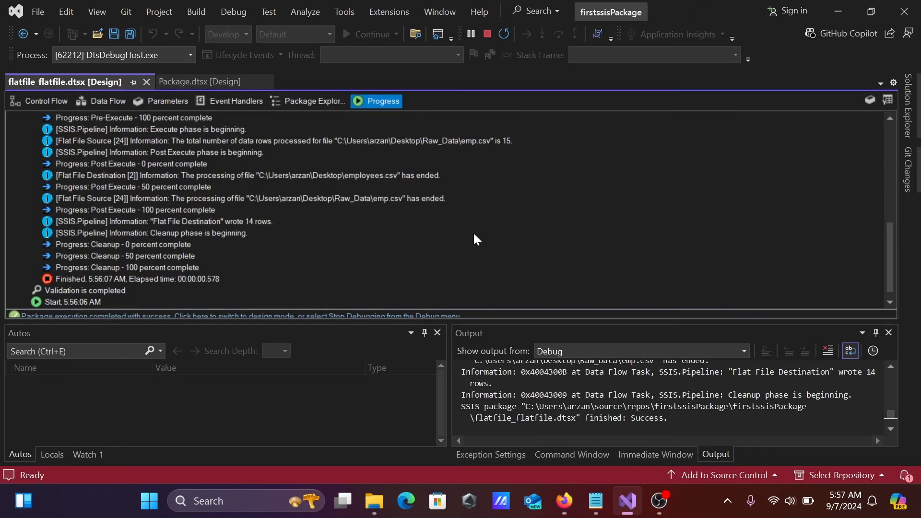
Stop debugging the package and return to its data flow design with the output window closed.
{"action": "left_click", "coordinate": [487, 37]}
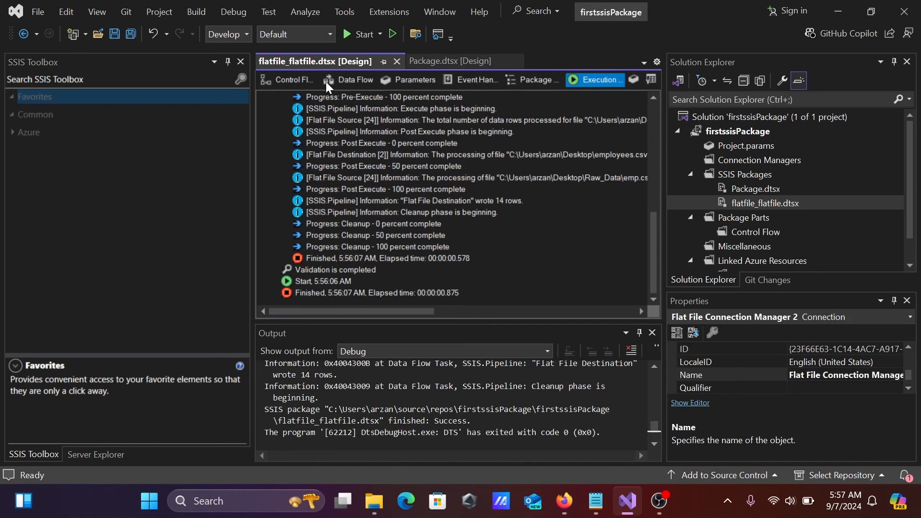
{"action": "left_click", "coordinate": [351, 81]}
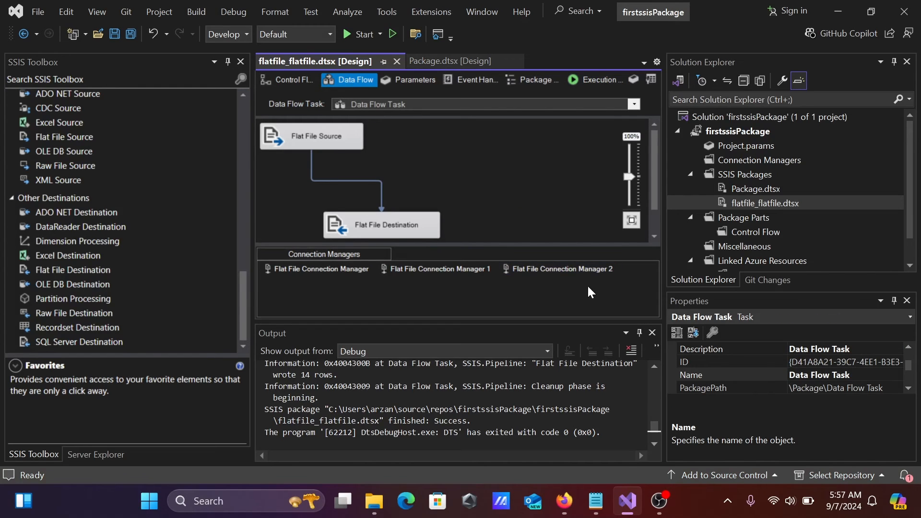
{"action": "left_click", "coordinate": [652, 328]}
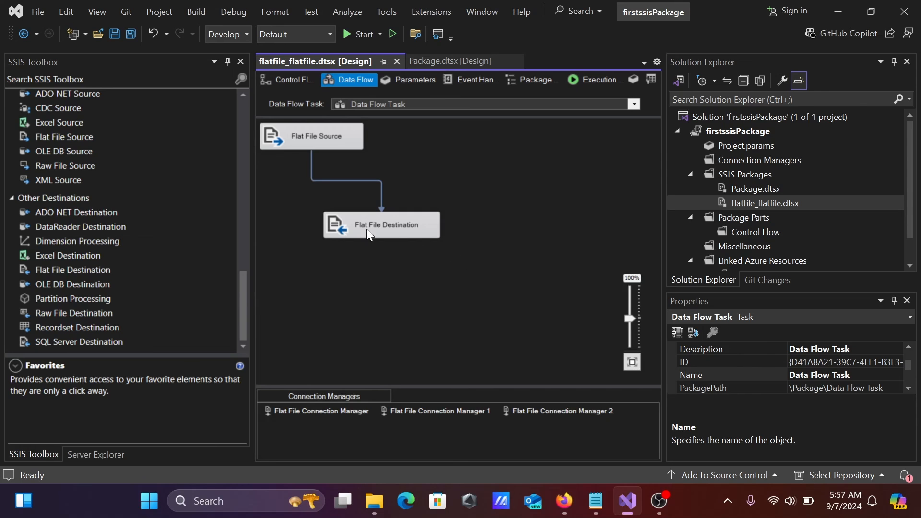
Enter "empno ename job mgr hiredate sal comm deptno" as the header of the Flat File Destination.
{"action": "double_click", "coordinate": [352, 220]}
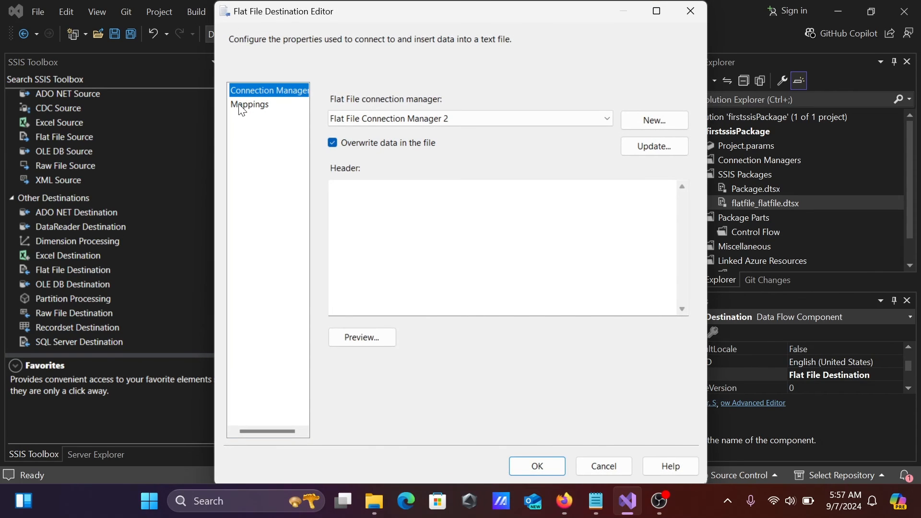
{"action": "left_click", "coordinate": [241, 105]}
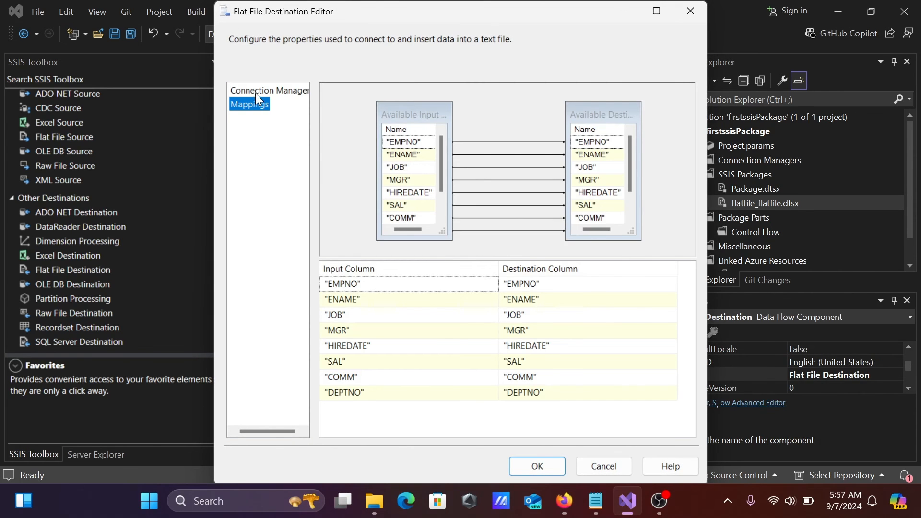
{"action": "left_click", "coordinate": [256, 90]}
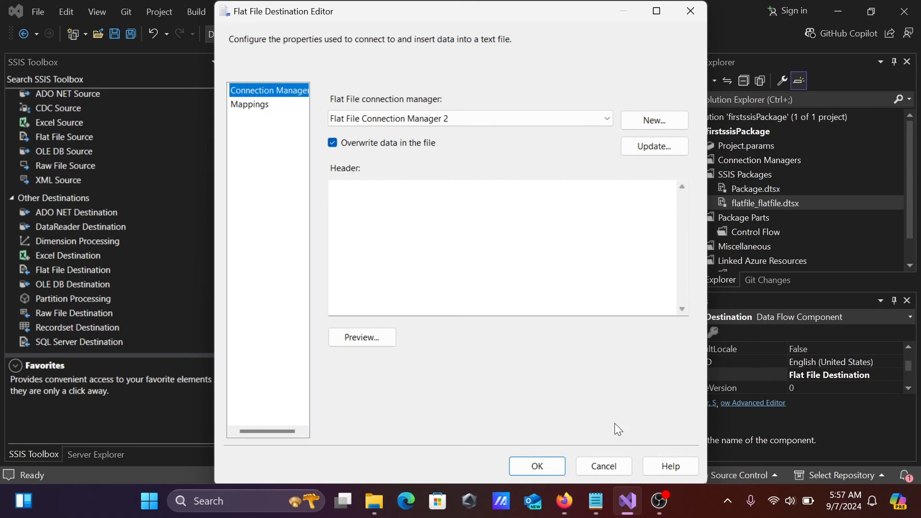
{"action": "left_click", "coordinate": [361, 211]}
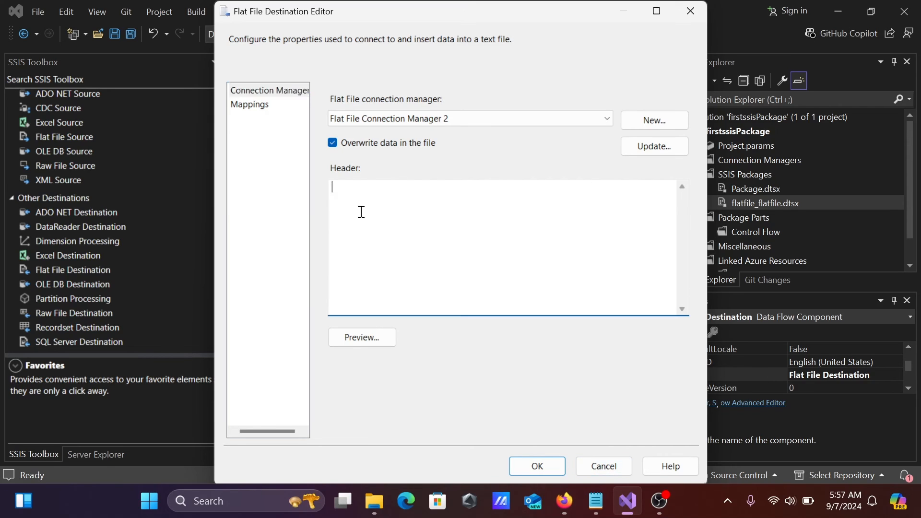
{"action": "type", "text": "empno ename job"}
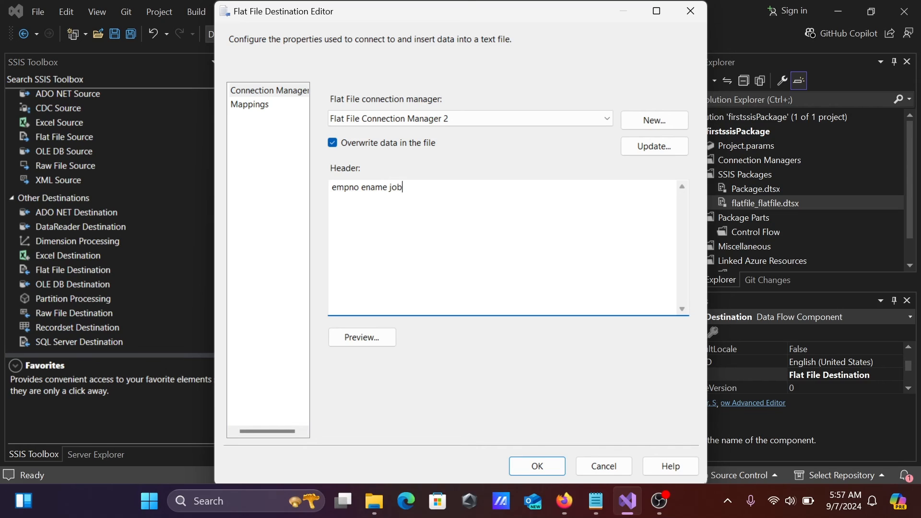
{"action": "type", "text": " mgr hiredate sal comm "}
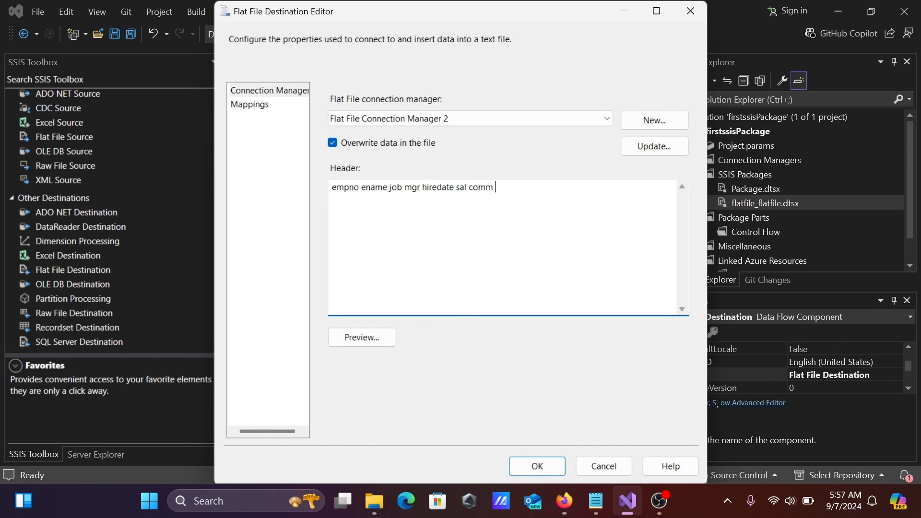
{"action": "type", "text": "deptno"}
Preview the destination's sample data with all columns from EMPNO to DEPTNO in view, and check the column mappings.
{"action": "left_click", "coordinate": [356, 335]}
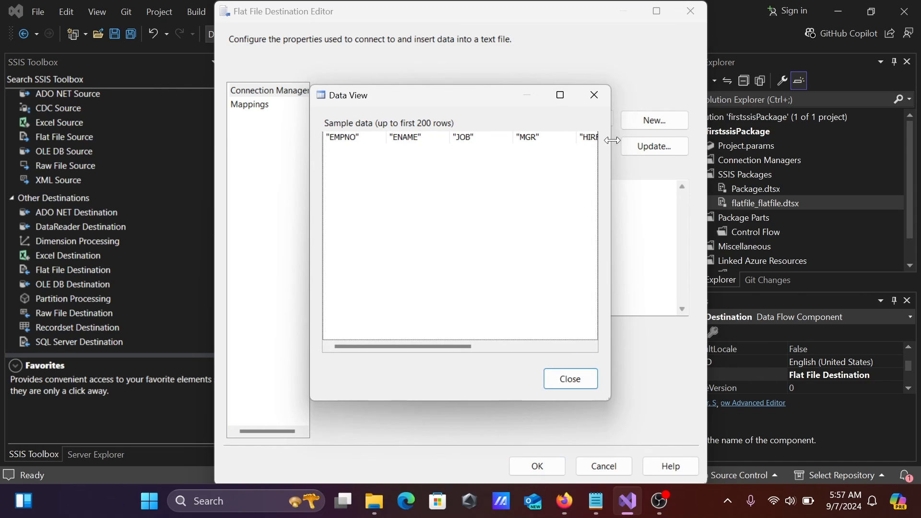
{"action": "left_click_drag", "start_coordinate": [613, 140], "coordinate": [771, 140]}
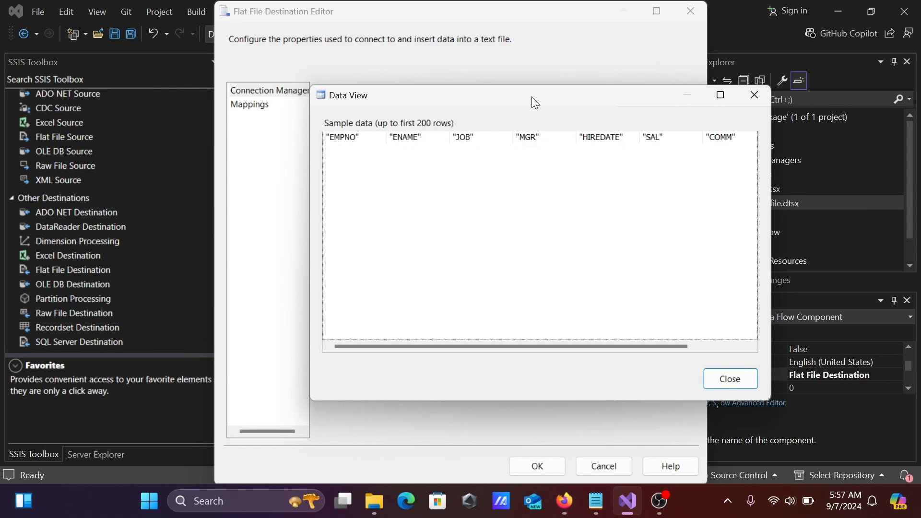
{"action": "left_click_drag", "start_coordinate": [532, 96], "coordinate": [502, 263]}
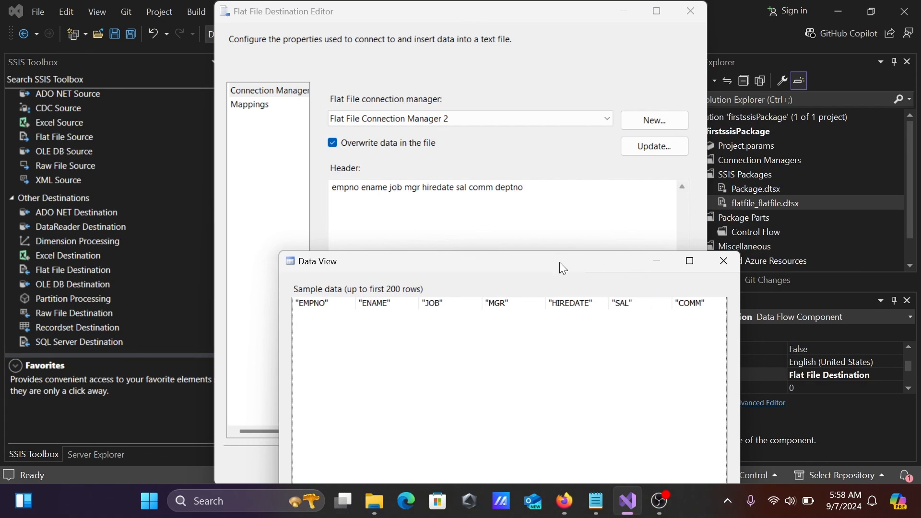
{"action": "left_click_drag", "start_coordinate": [738, 297], "coordinate": [857, 297]}
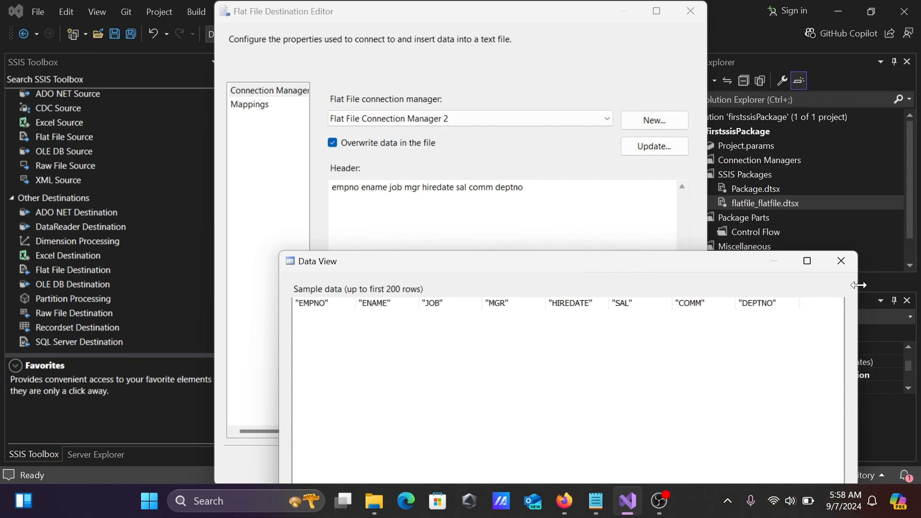
{"action": "left_click_drag", "start_coordinate": [626, 259], "coordinate": [553, 92]}
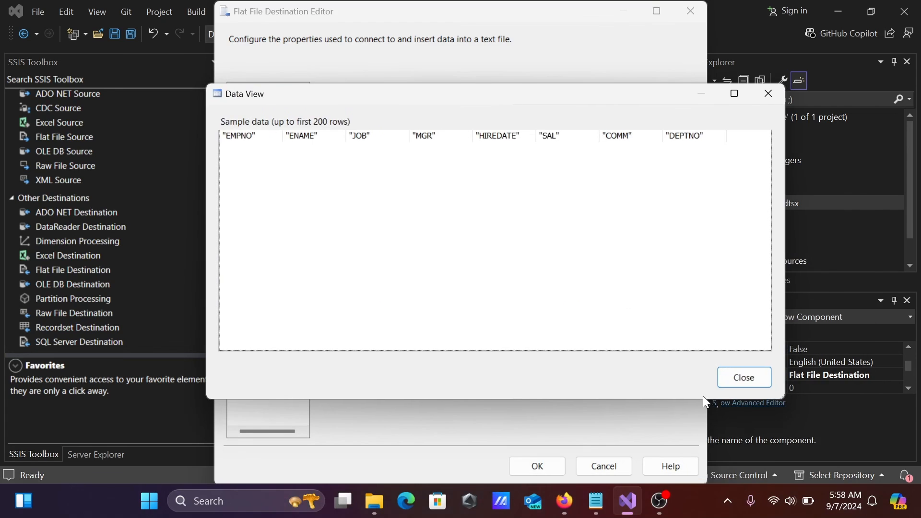
{"action": "left_click", "coordinate": [742, 379]}
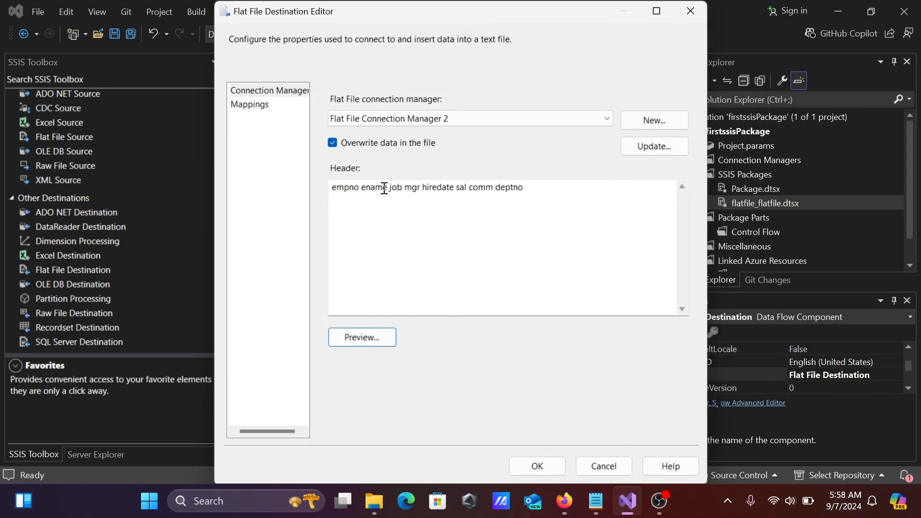
{"action": "left_click", "coordinate": [251, 107]}
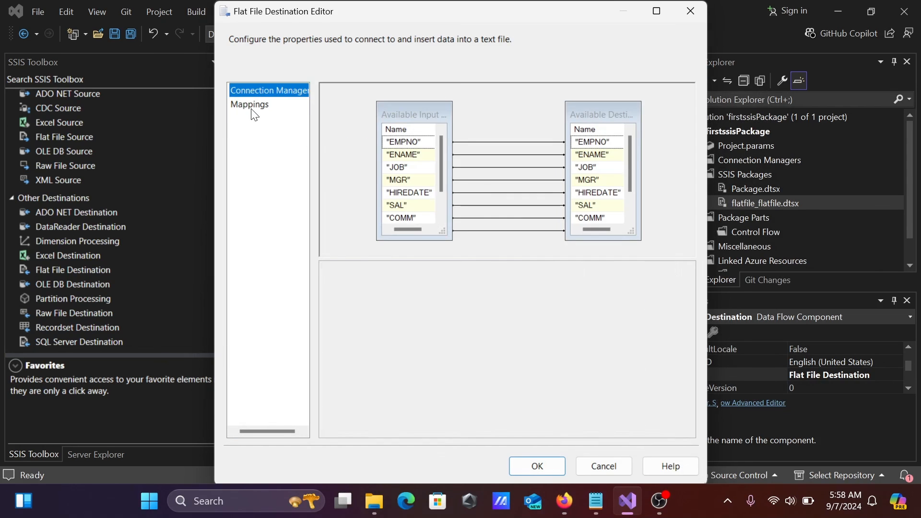
Accept the Flat File Destination settings, save the flatfile_flatfile package and run it.
{"action": "left_click", "coordinate": [541, 472]}
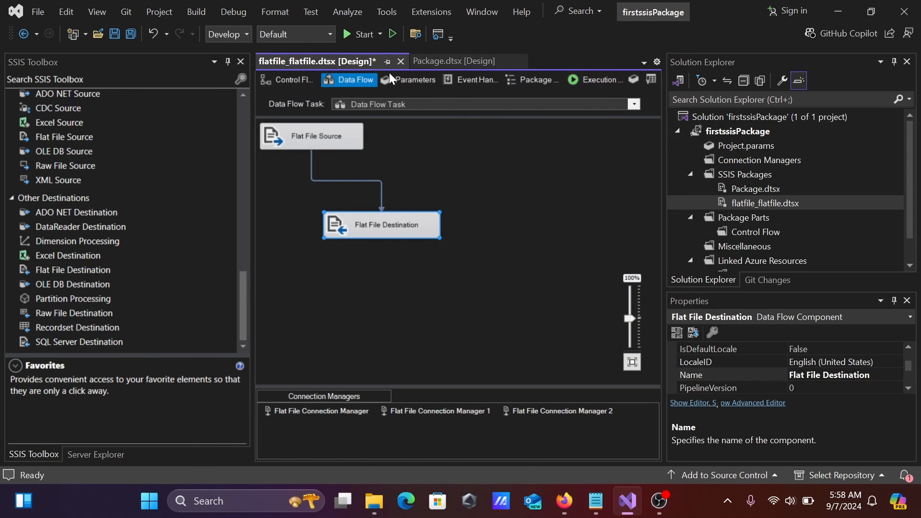
{"action": "key", "text": "ctrl+s"}
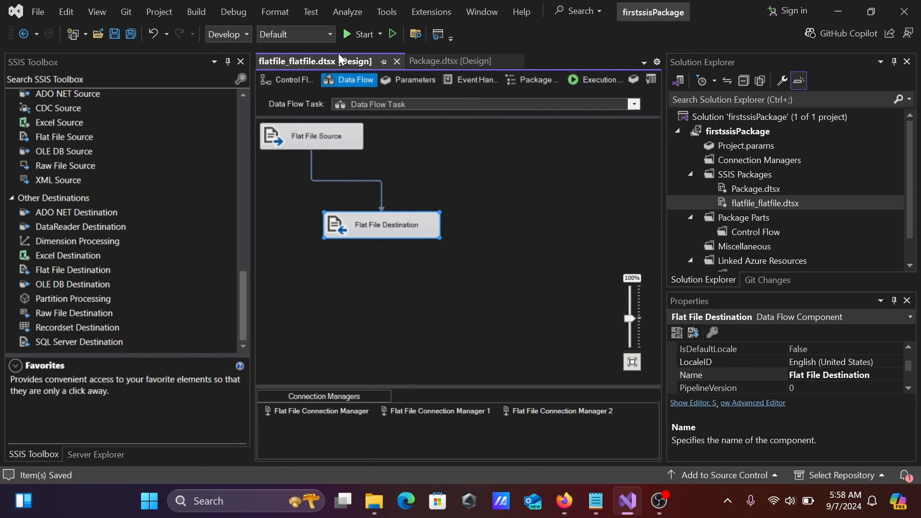
{"action": "left_click", "coordinate": [355, 34]}
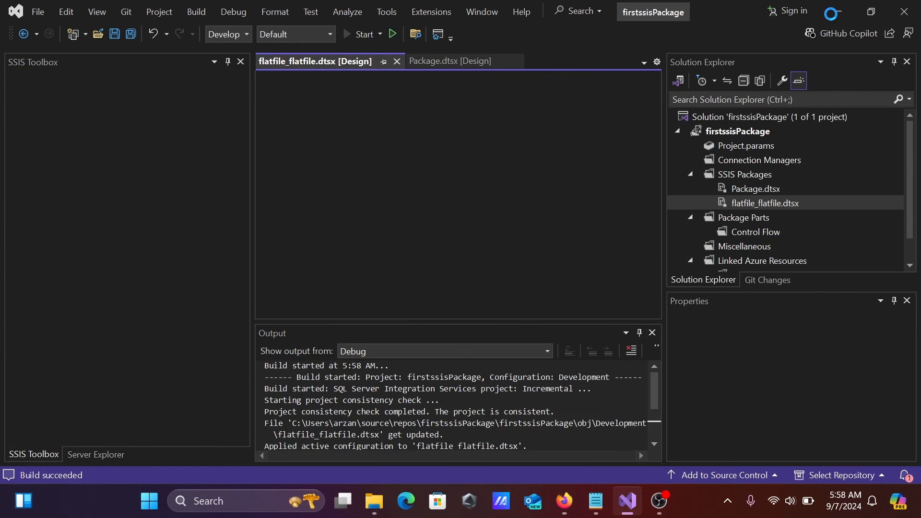
Open employees.csv from the Desktop to check its header row and loaded records, and close the file.
{"action": "left_click", "coordinate": [831, 13]}
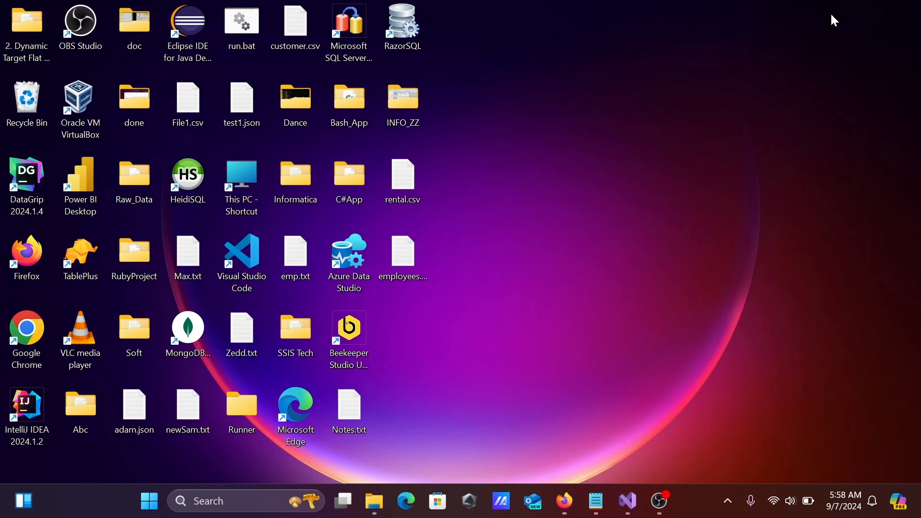
{"action": "double_click", "coordinate": [395, 258]}
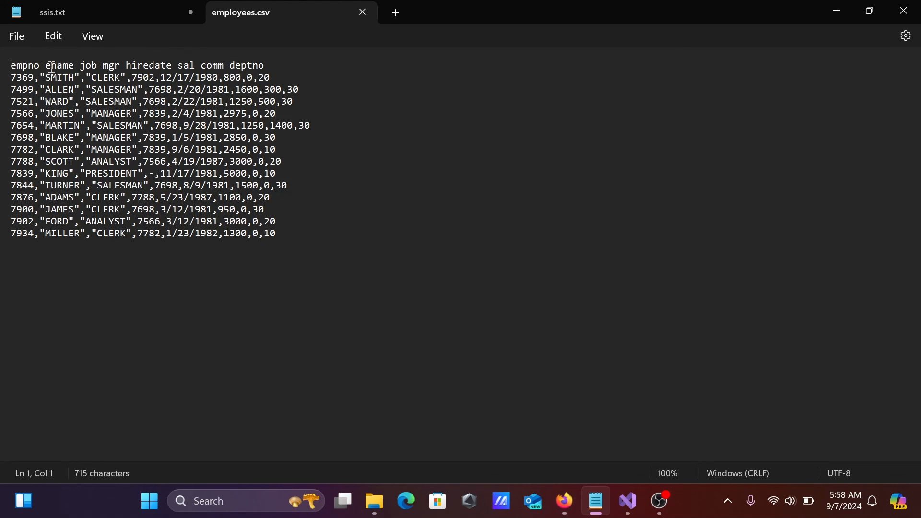
{"action": "left_click", "coordinate": [360, 12]}
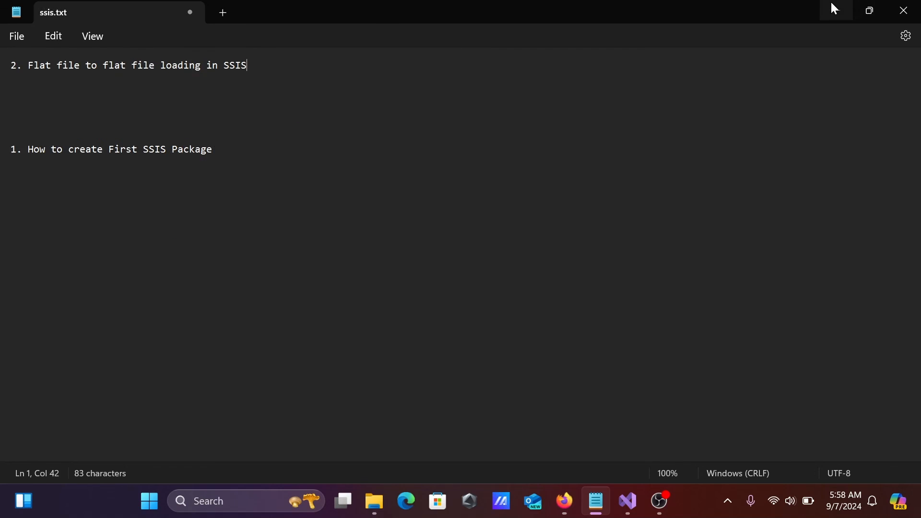